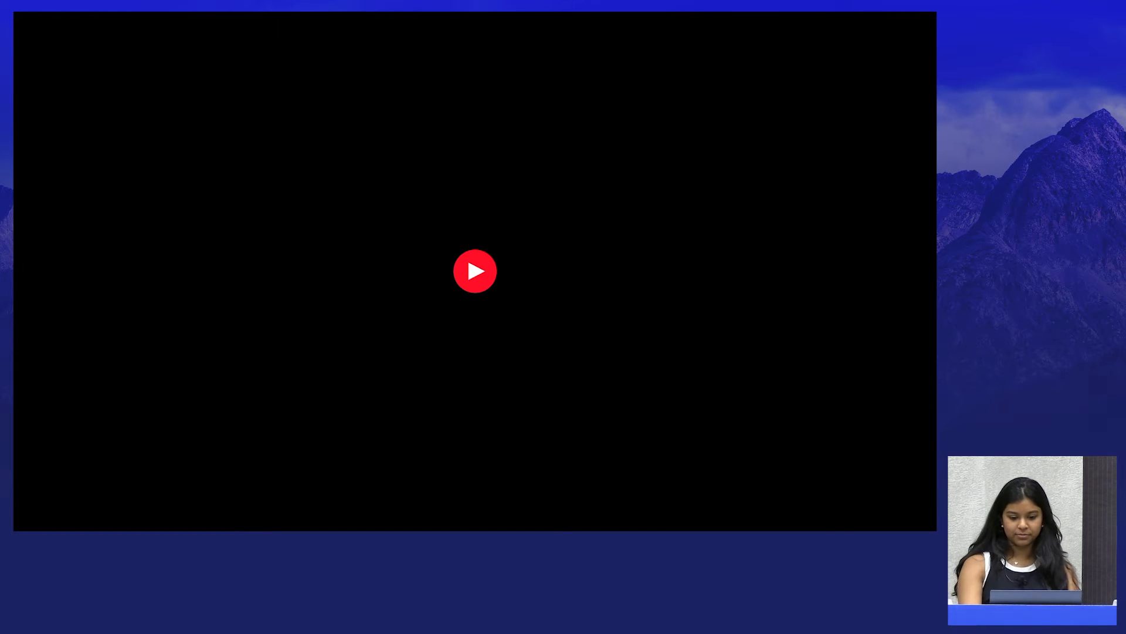
key("Right")
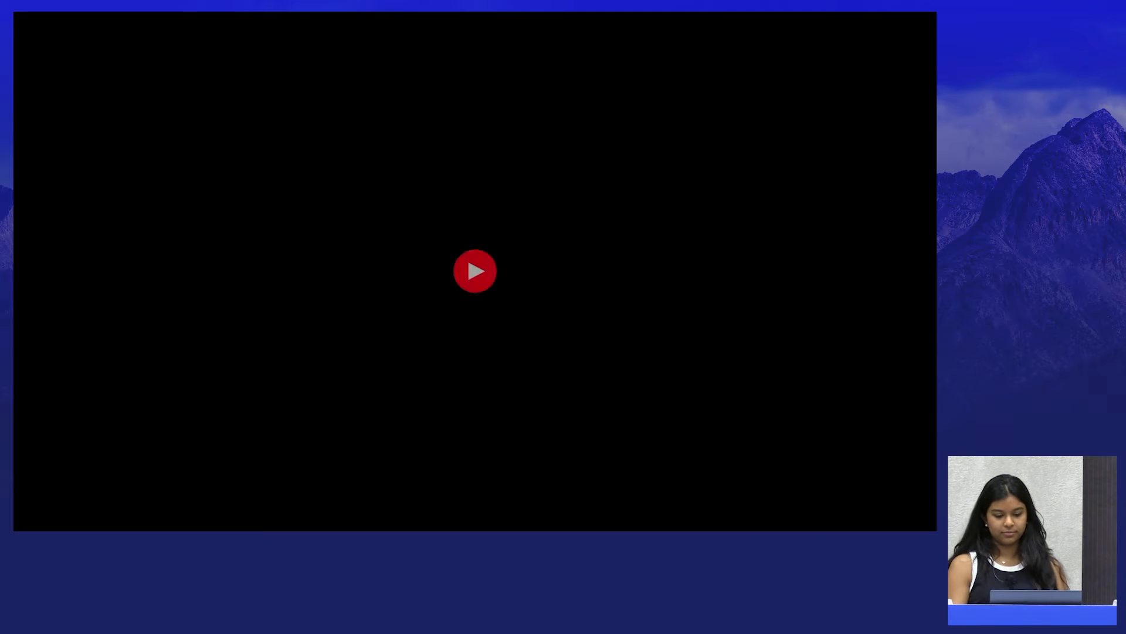
key("Right")
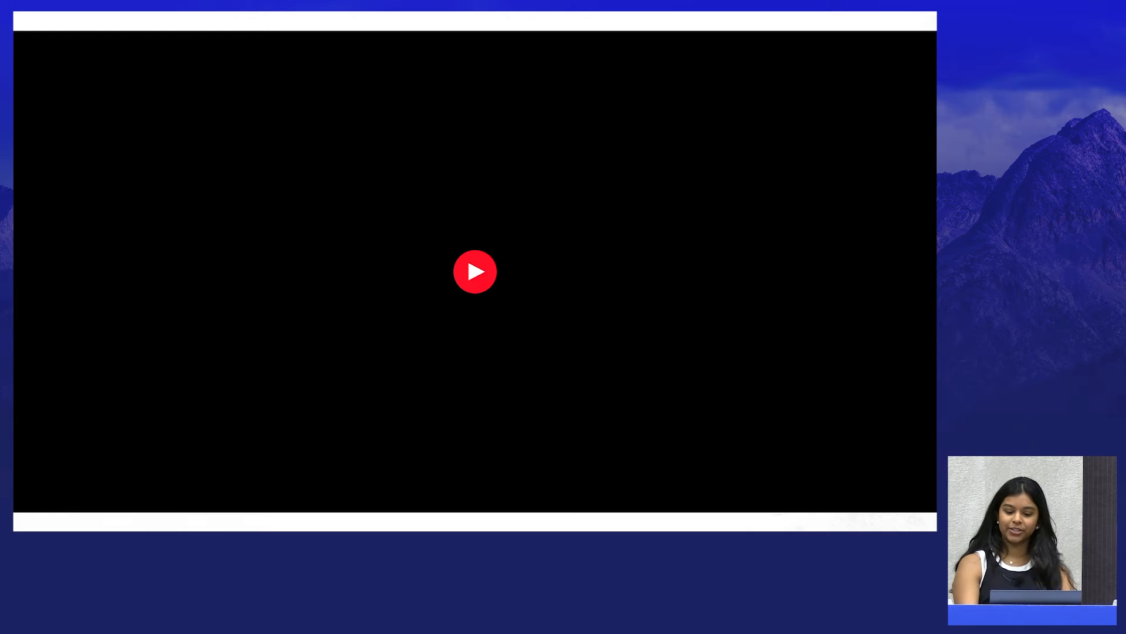
left_click(467, 256)
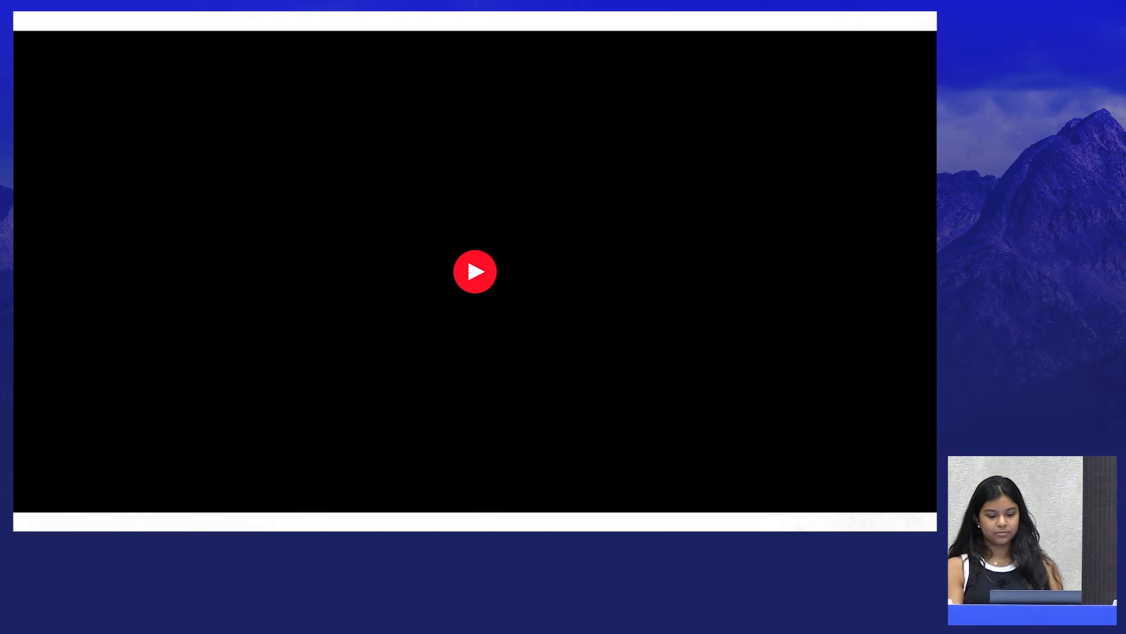
key("Right")
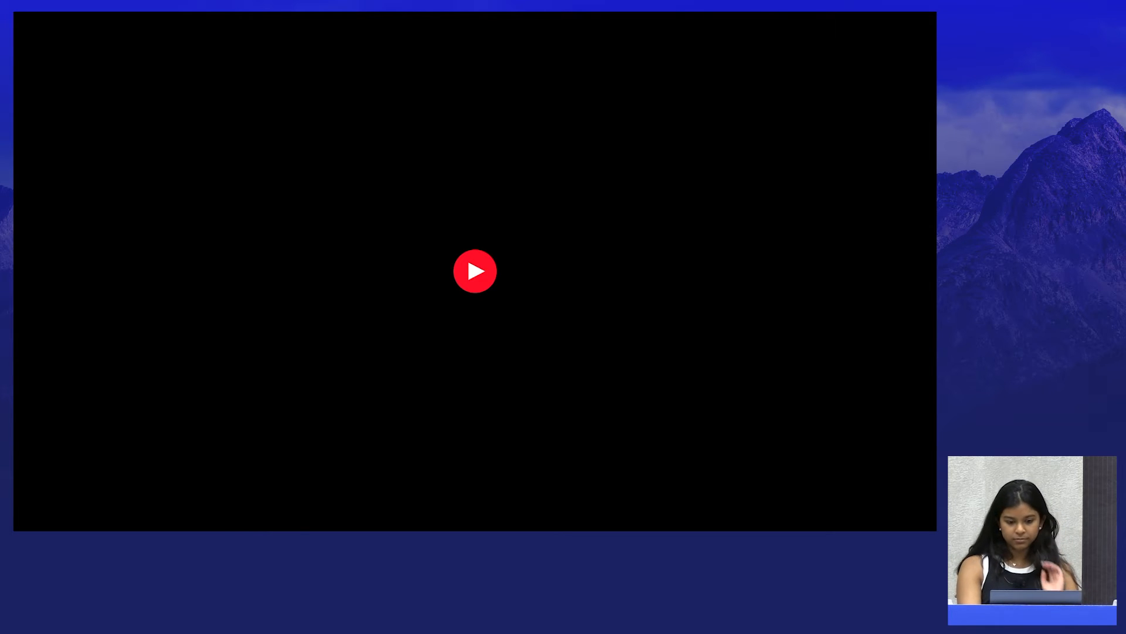
left_click(467, 255)
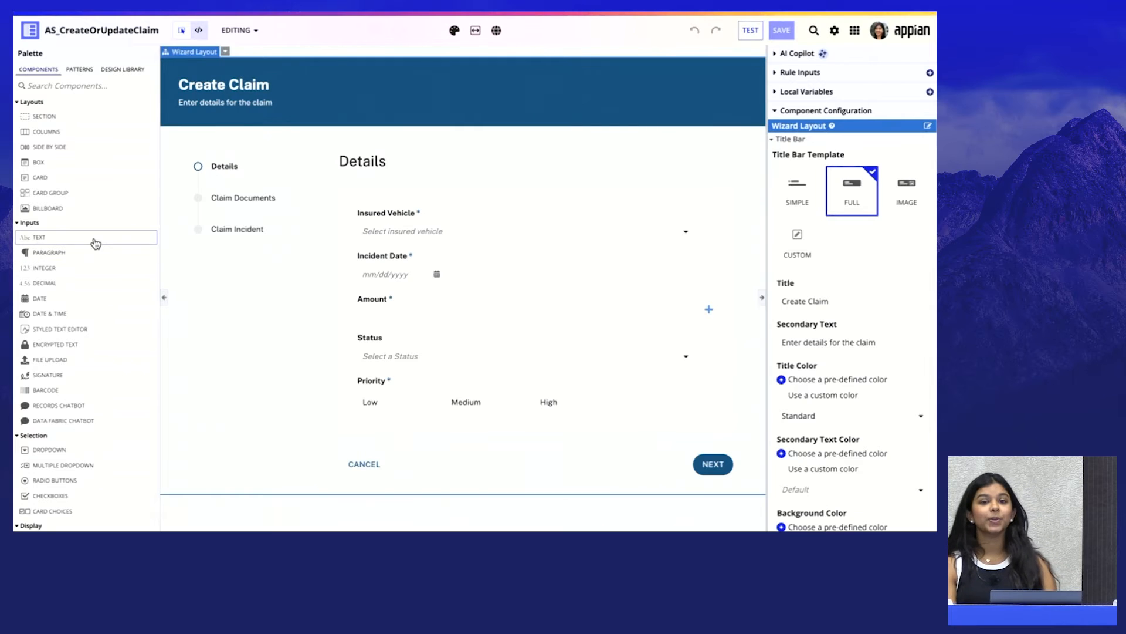
left_click_drag(112, 240, 435, 299)
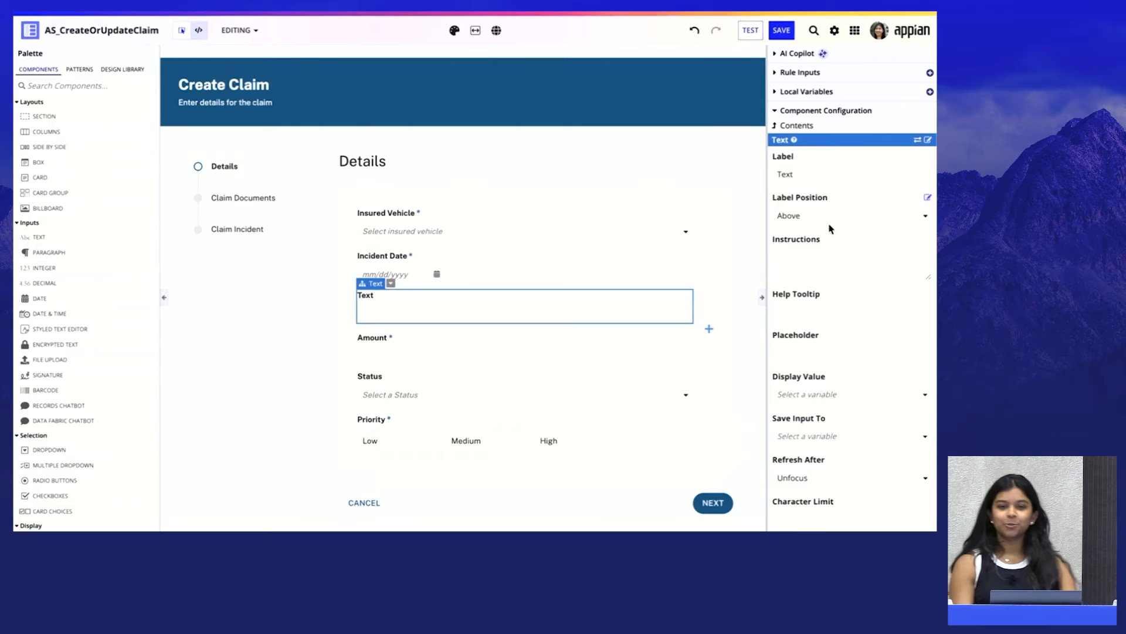
scroll(832, 227, "down", 4)
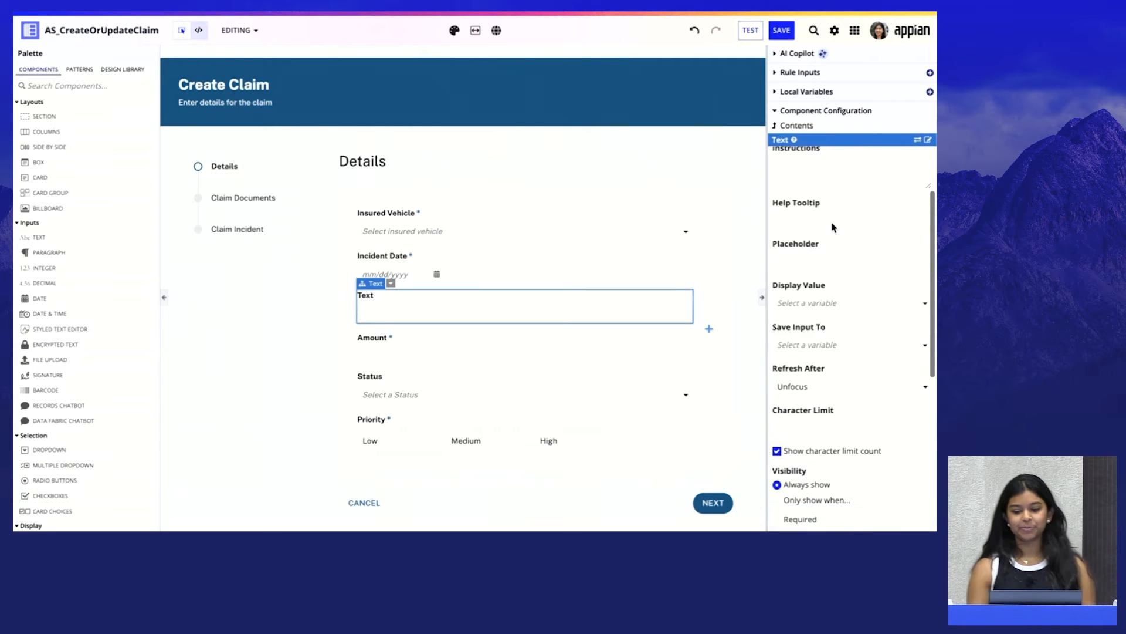
scroll(832, 227, "down", 1)
scroll(832, 227, "up", 4)
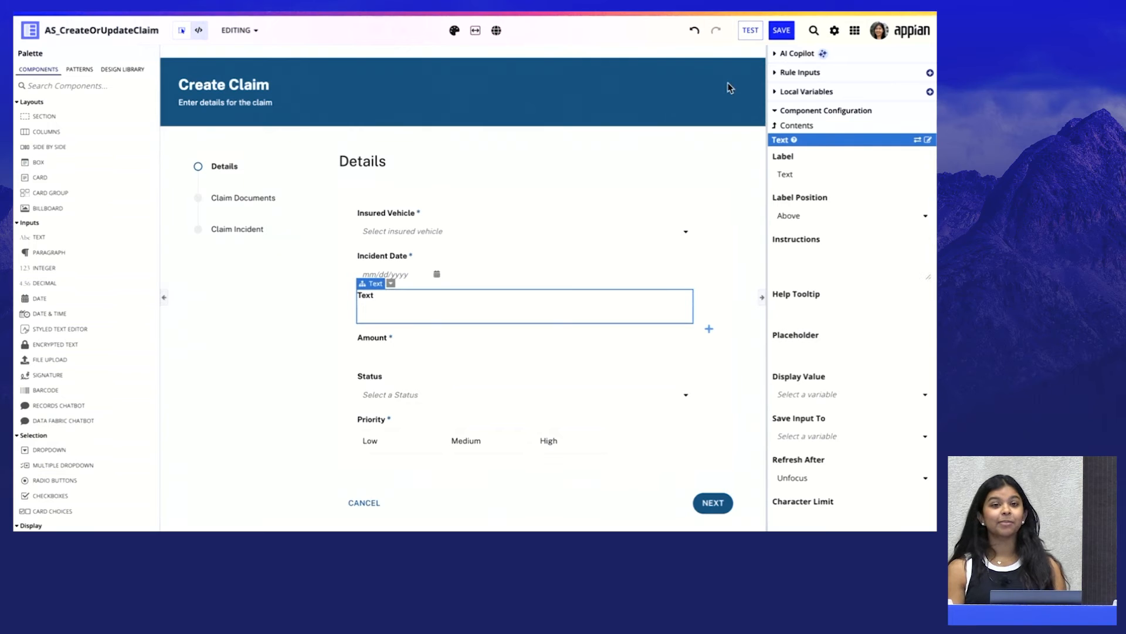
key("ctrl+z")
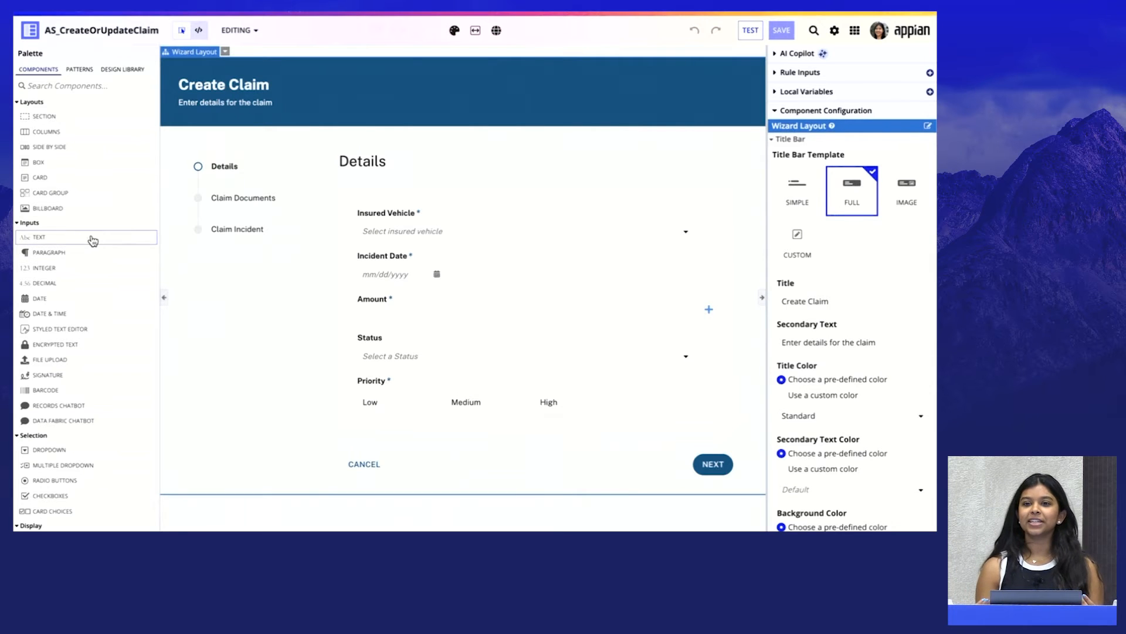
left_click_drag(90, 238, 437, 300)
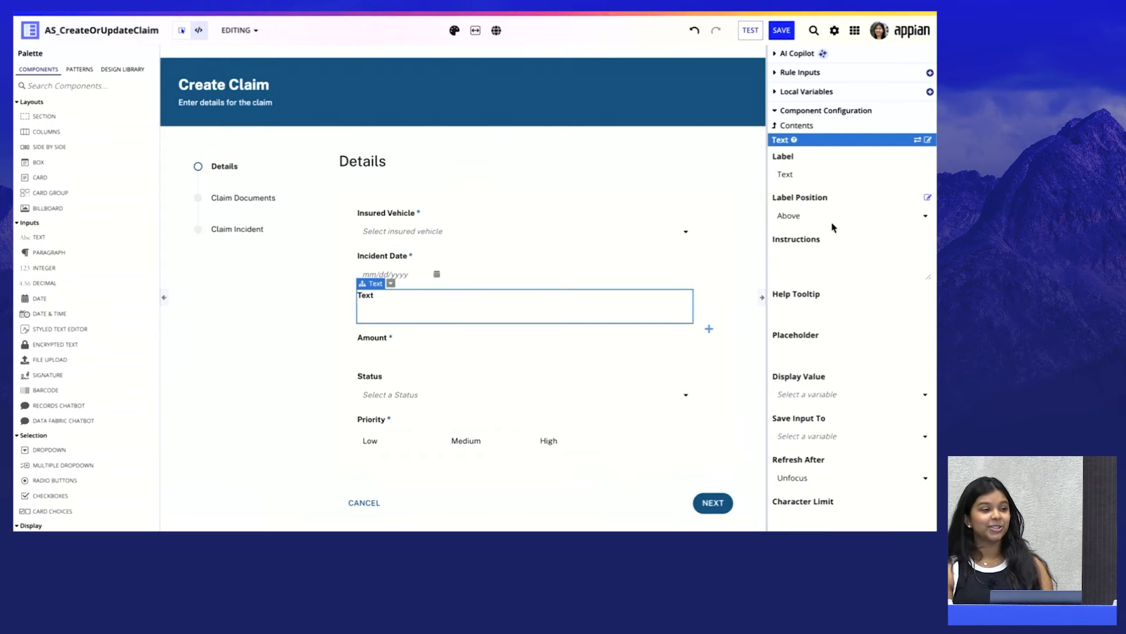
scroll(834, 227, "down", 5)
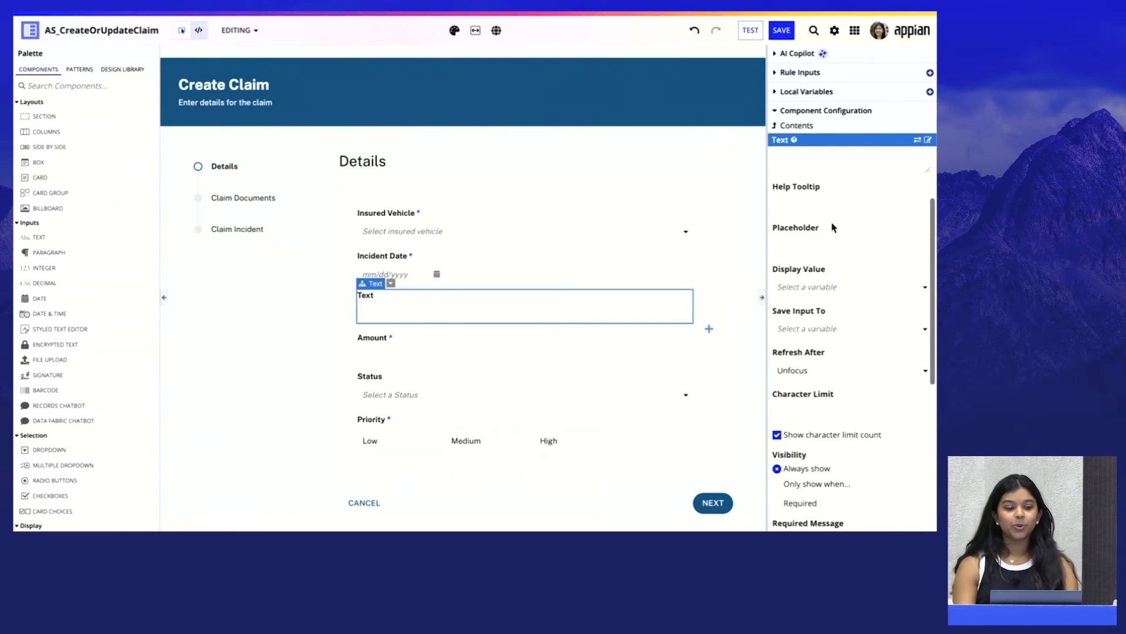
scroll(834, 227, "down", 1)
scroll(833, 227, "up", 4)
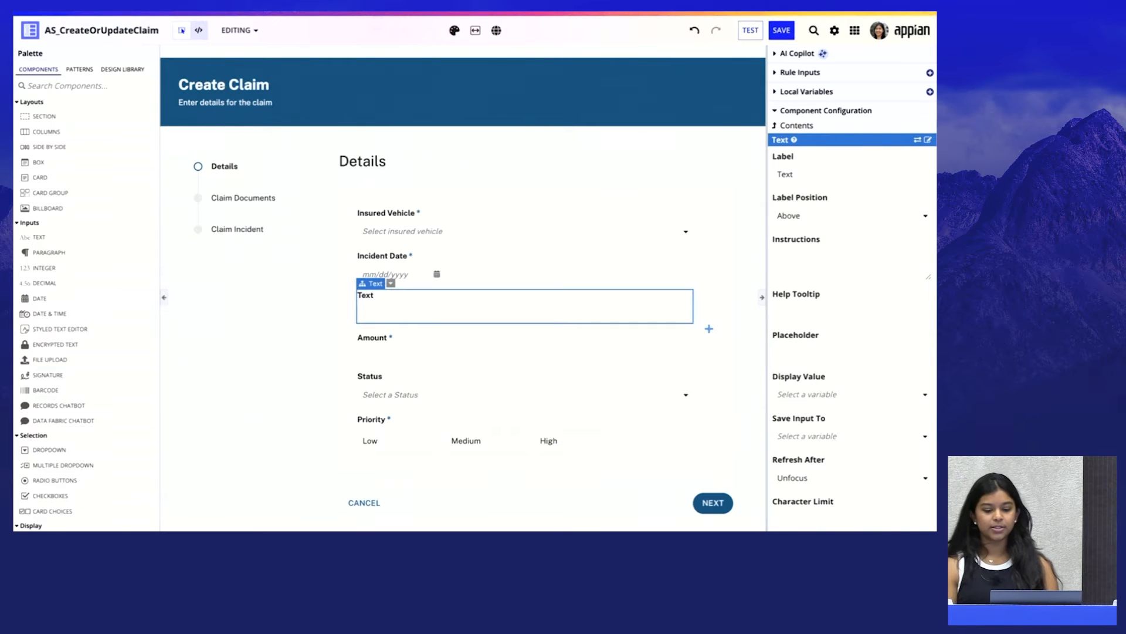
key("Delete")
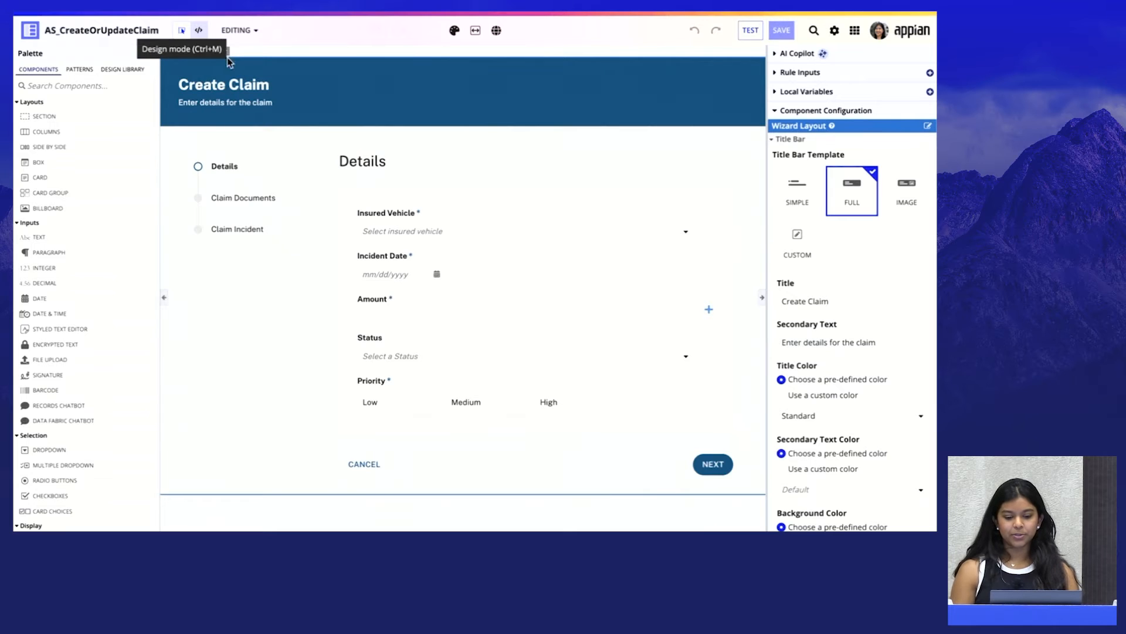
Add a Text input between the Incident Date and Amount fields of the Details step and review its configuration options
left_click_drag(108, 238, 436, 300)
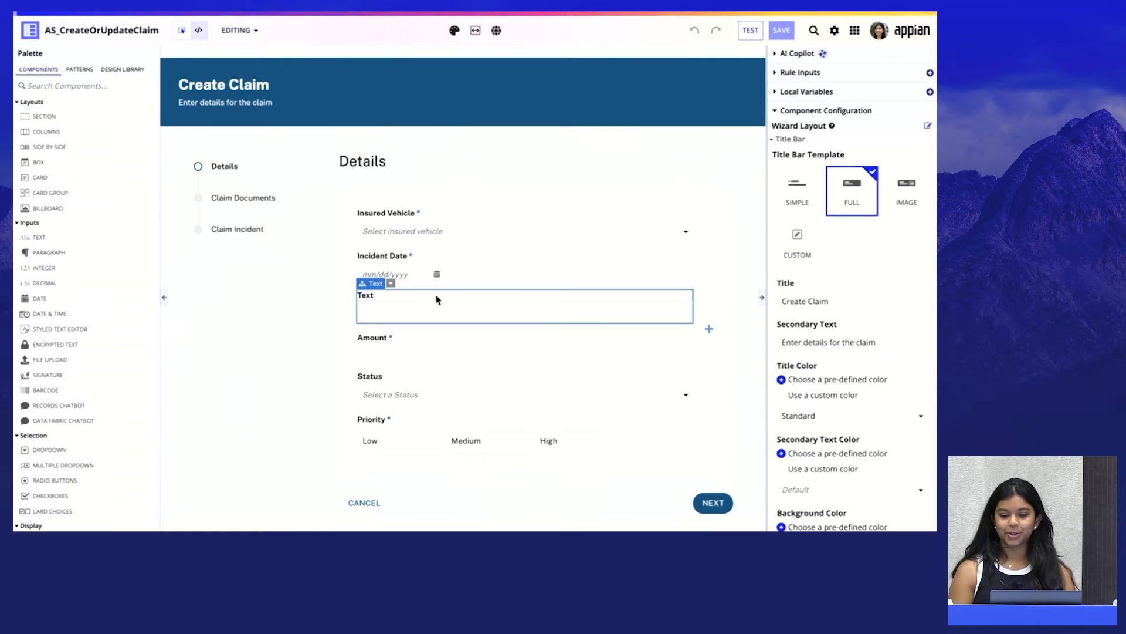
scroll(834, 227, "down", 1)
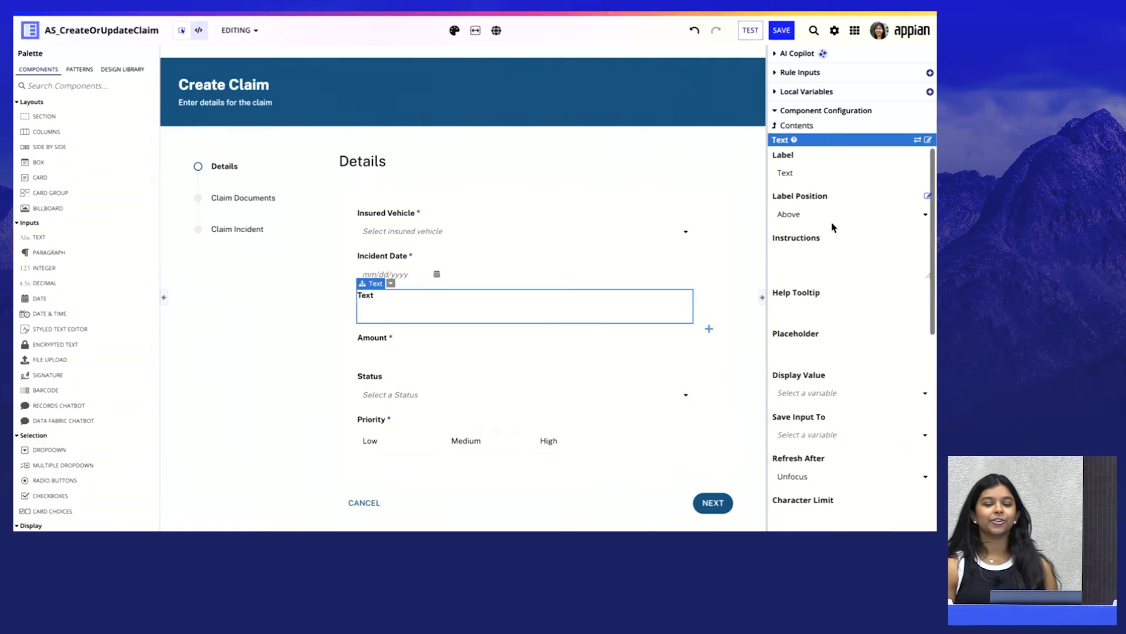
scroll(834, 228, "down", 5)
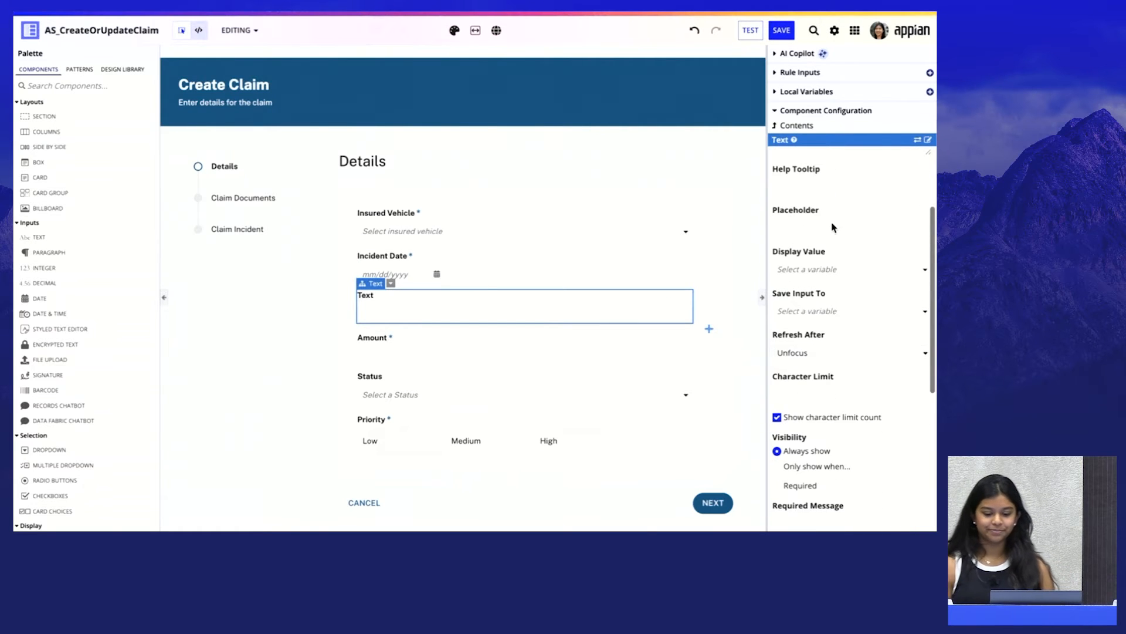
scroll(833, 227, "up", 5)
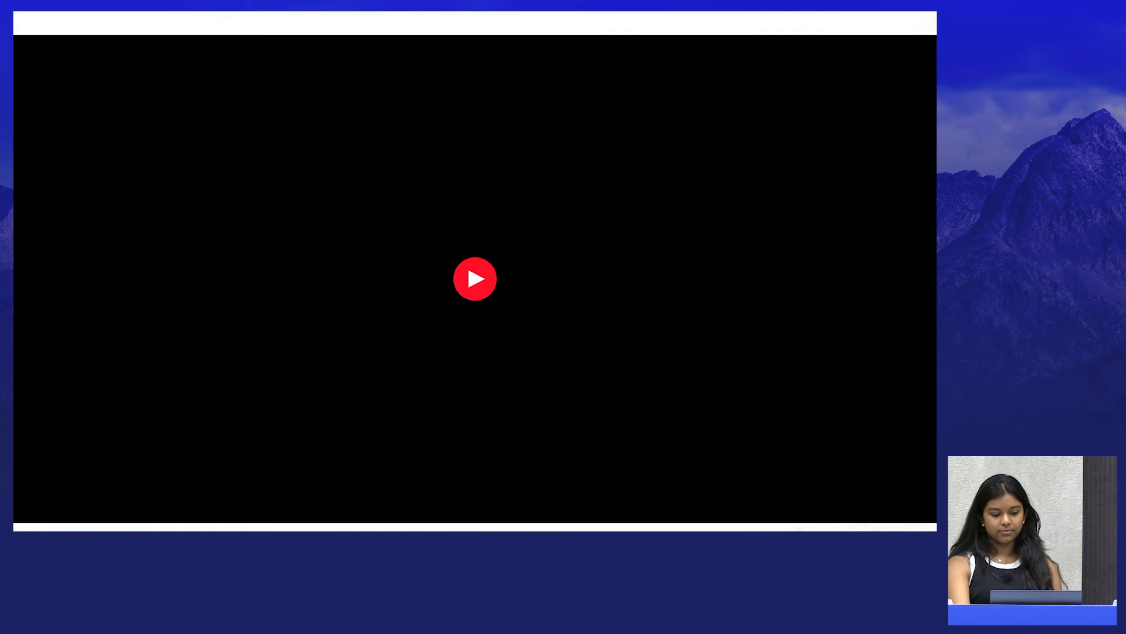
left_click(472, 276)
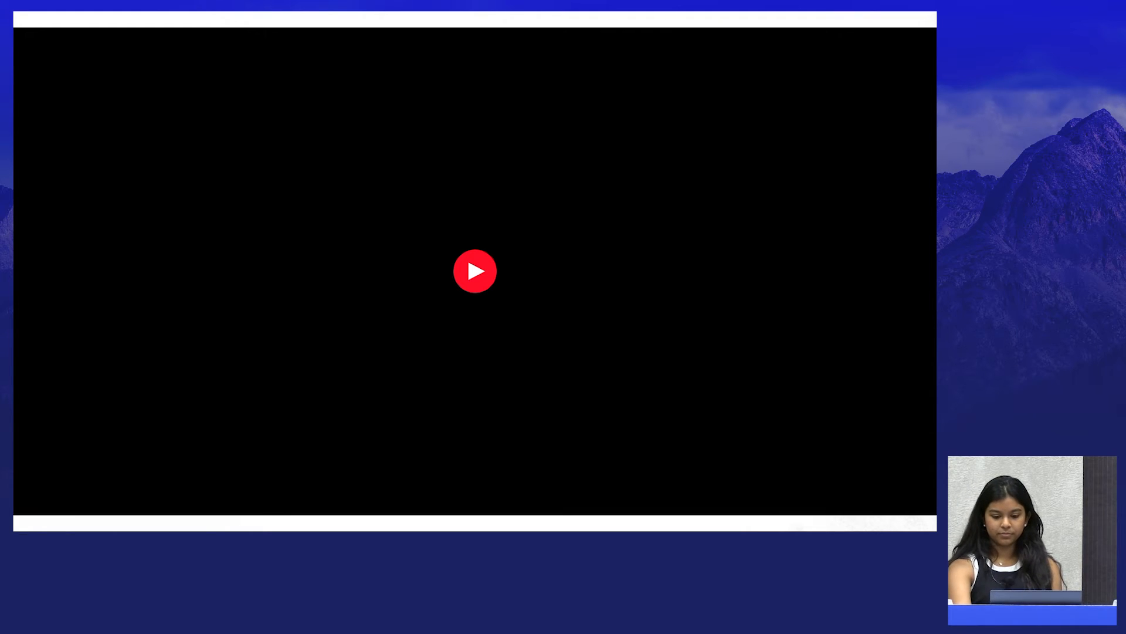
left_click(467, 256)
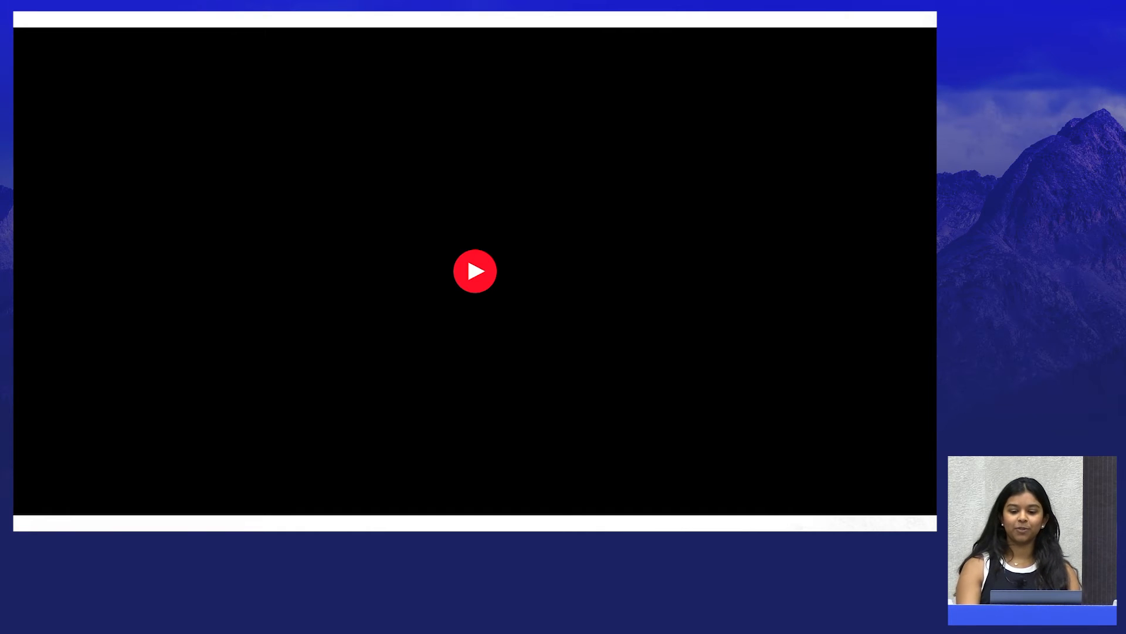
left_click(467, 256)
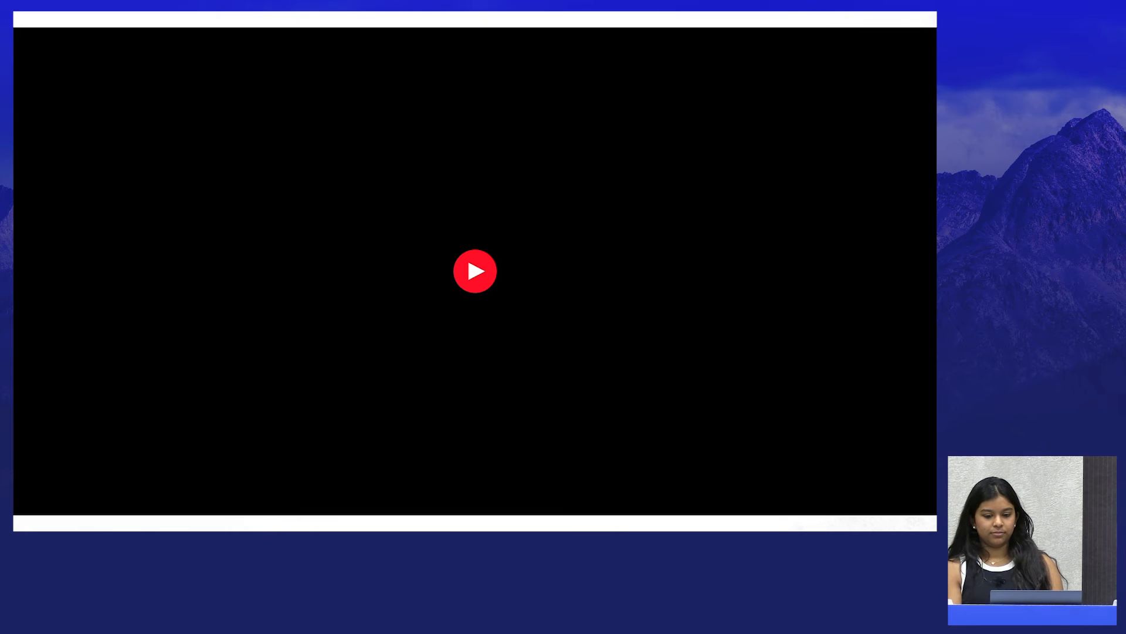
key("Right")
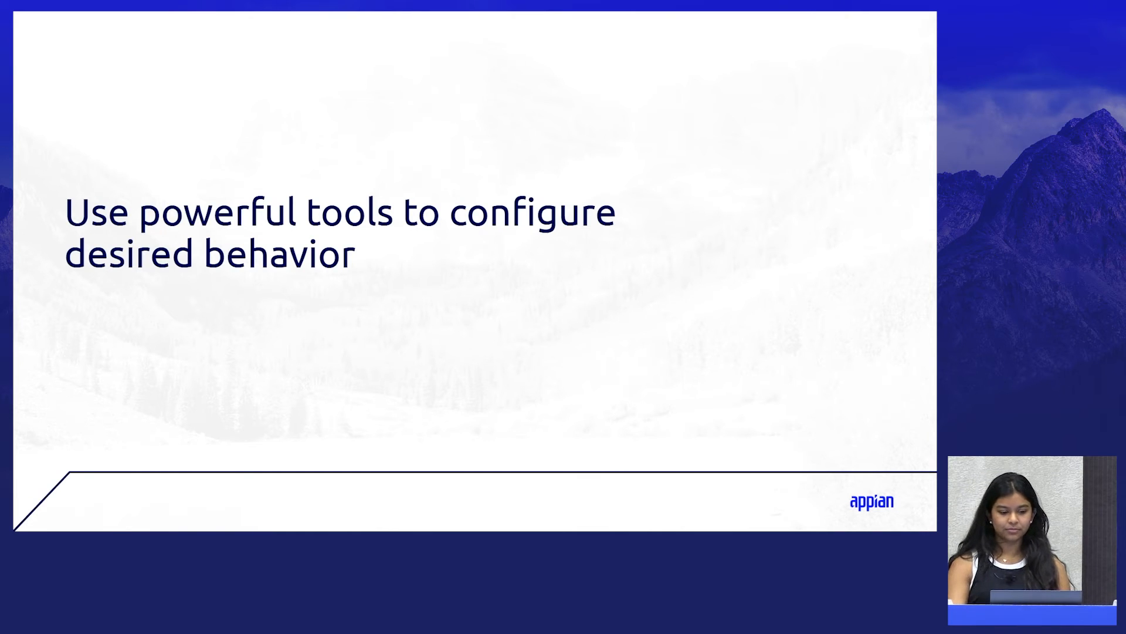
key("Right")
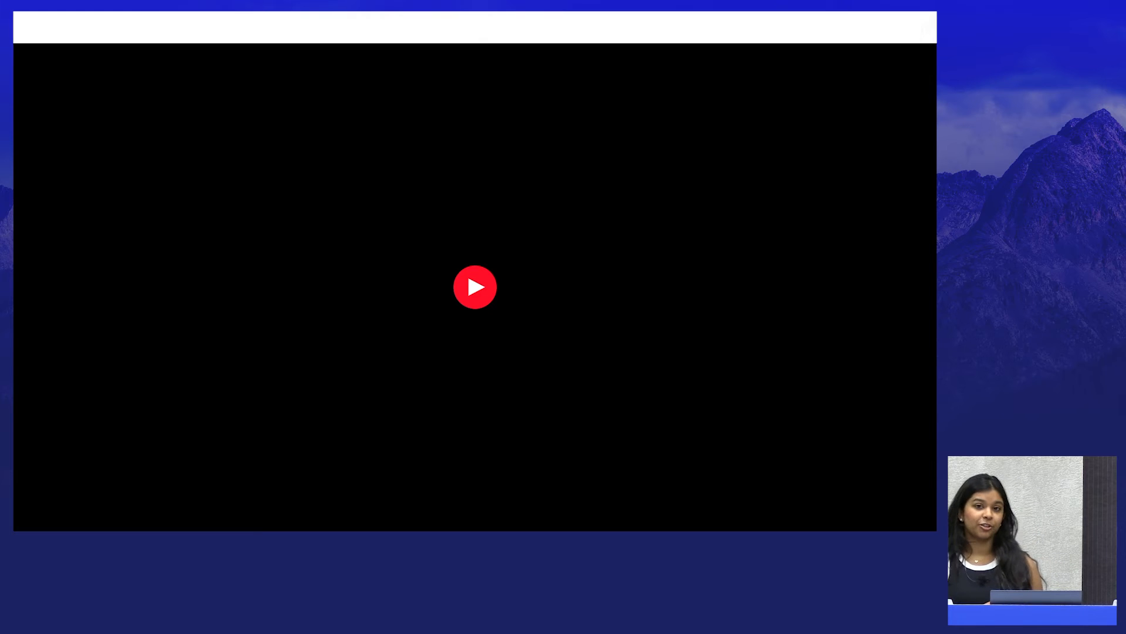
key("Right")
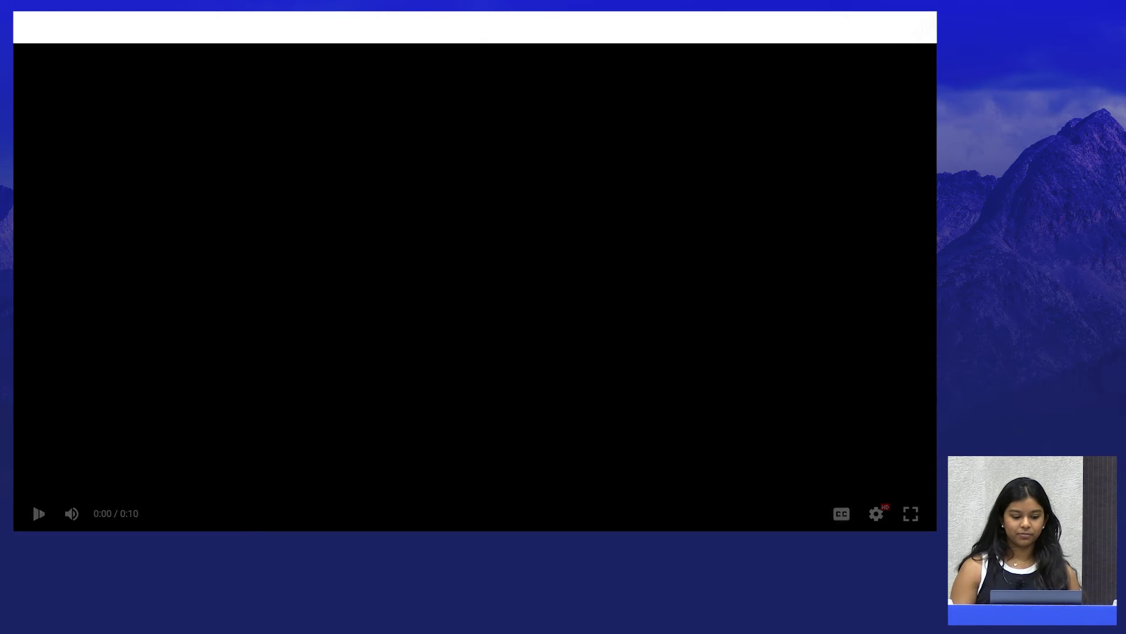
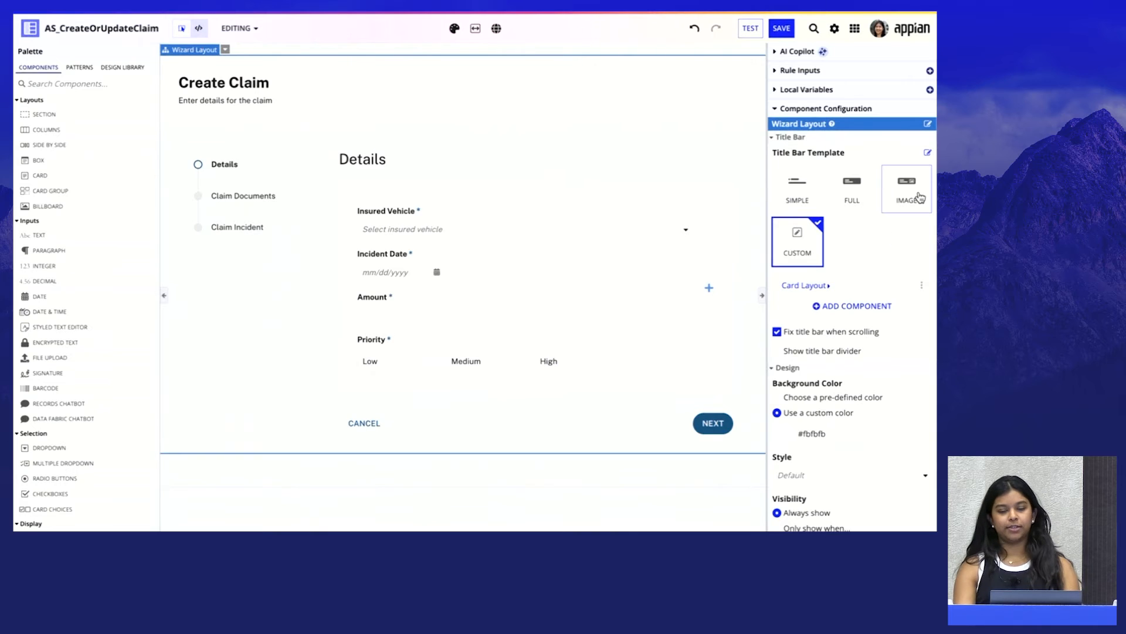
Change the wizard layout's title bar template from Custom to Image
left_click(910, 192)
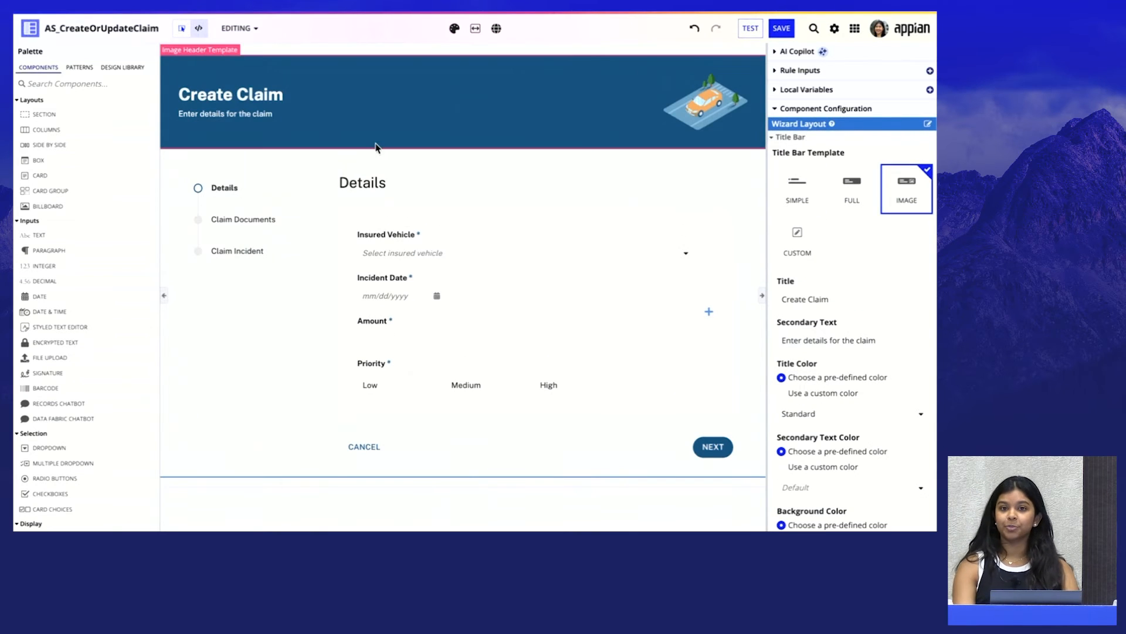
left_click(851, 189)
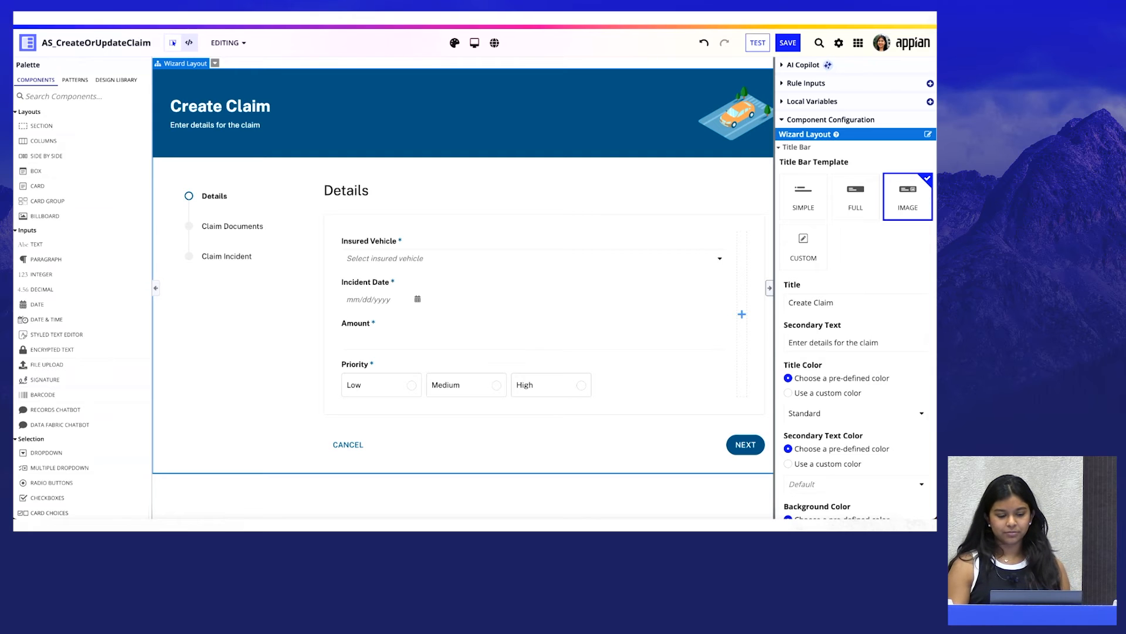
key("Right")
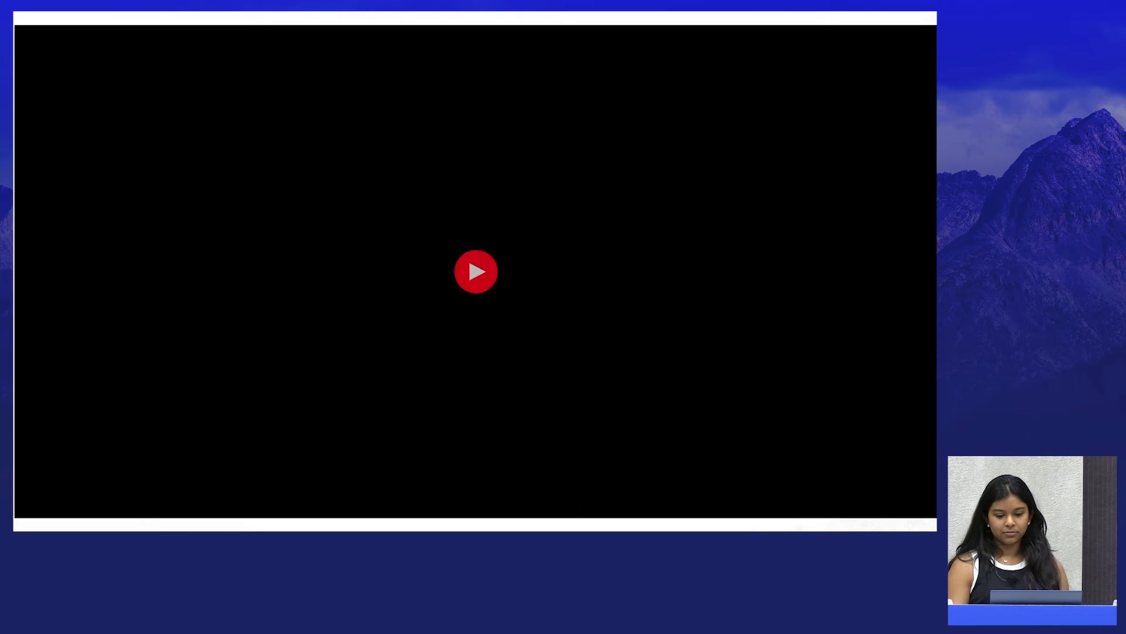
left_click(468, 256)
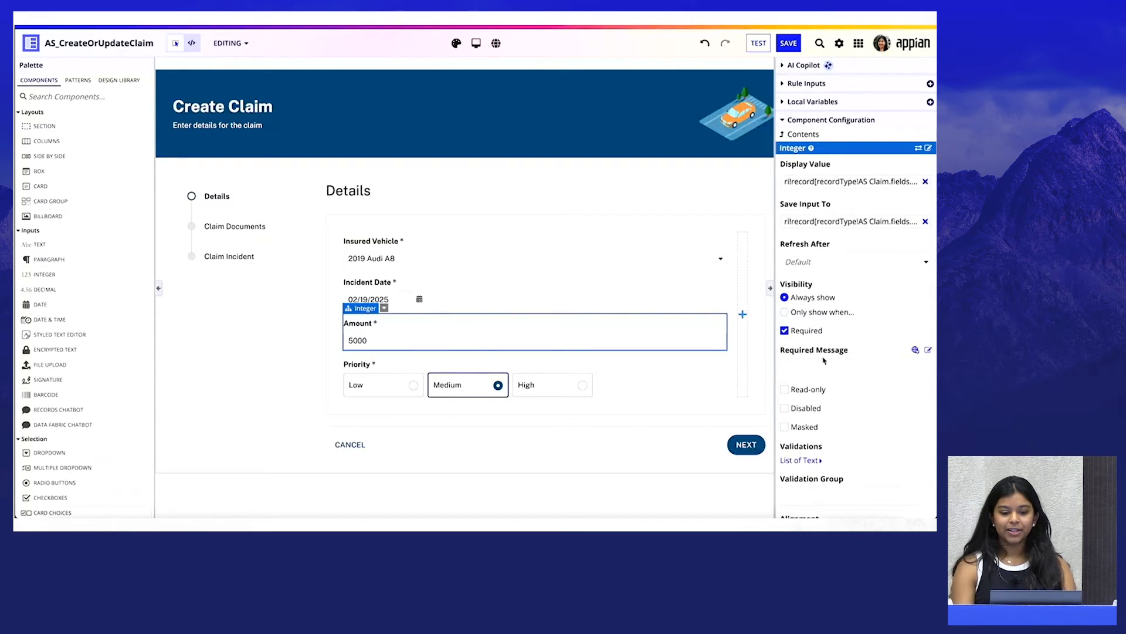
Set the Amount field's required message to "Please enter the estimated cost of damage"
type("Please enter the estimated cost of damage")
left_click(772, 369)
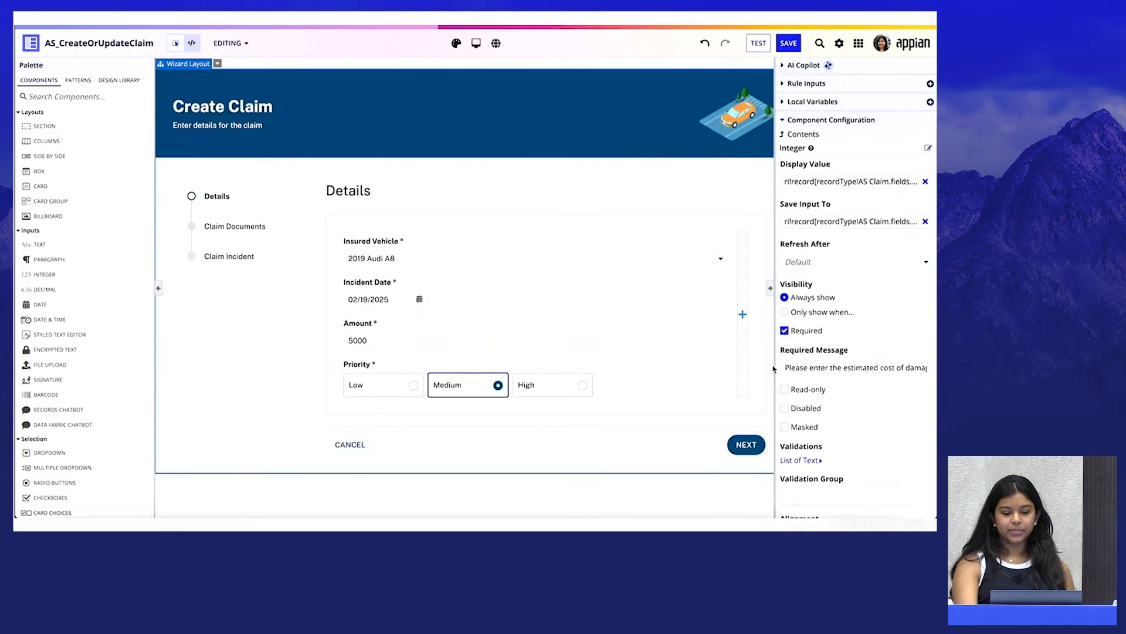
Clear the Amount value in the Details step and try to advance the wizard to test the required message
double_click(636, 338)
key("BackSpace")
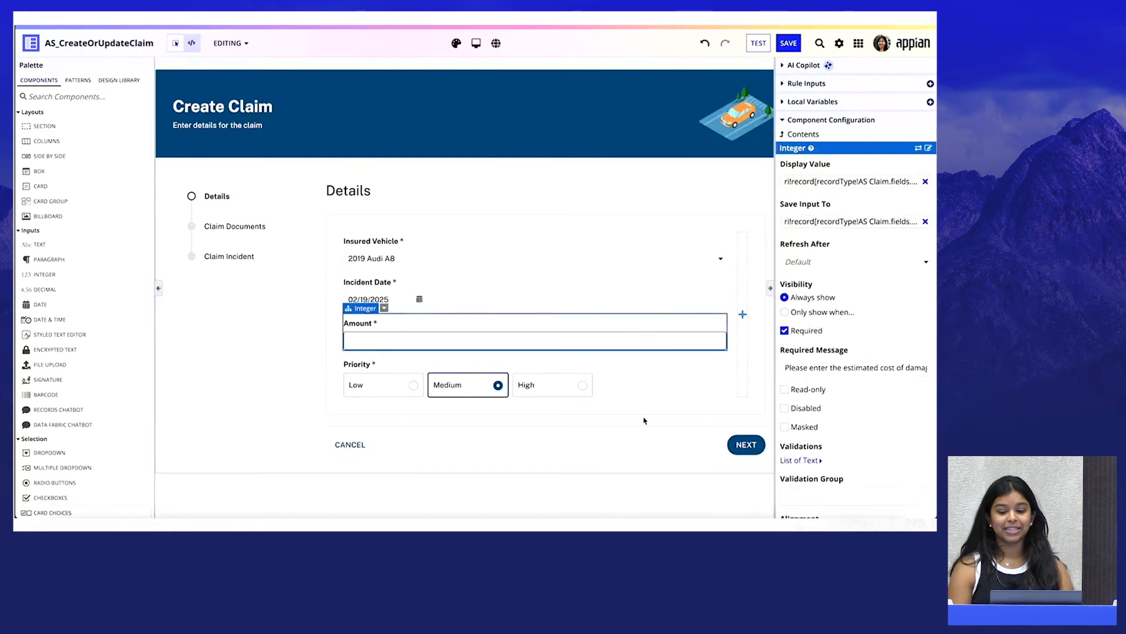
left_click(736, 447)
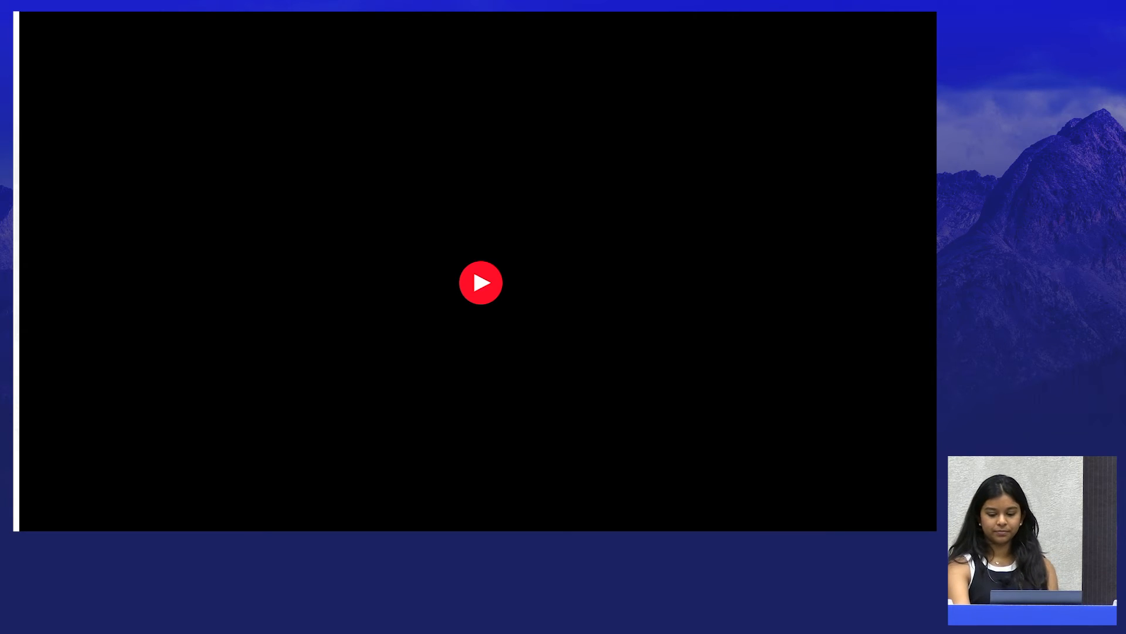
left_click(473, 266)
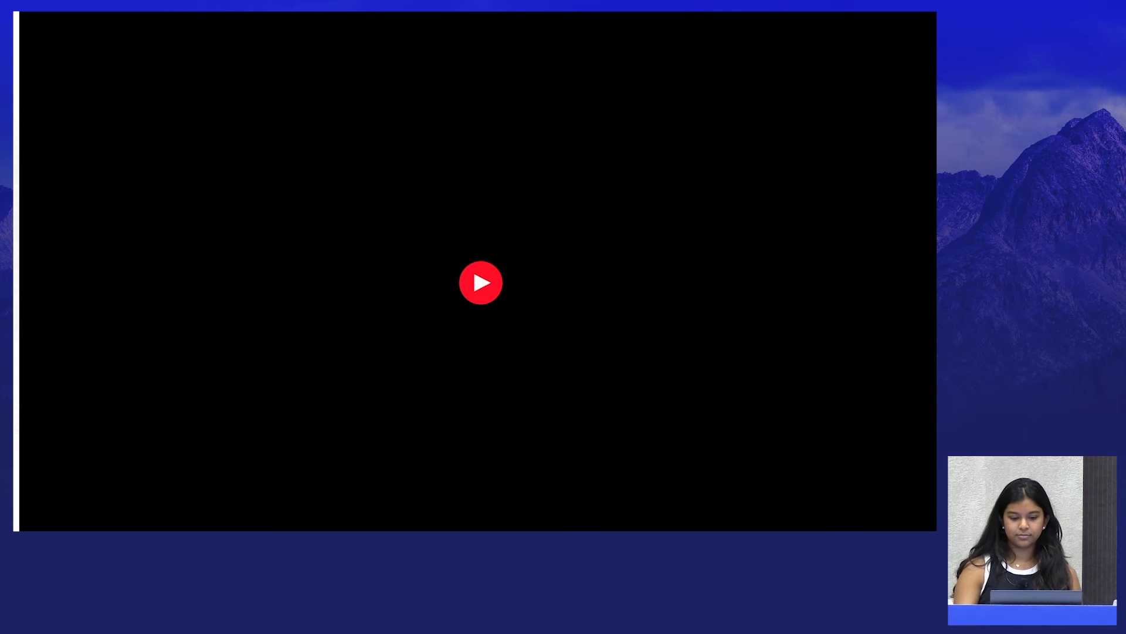
key("Right")
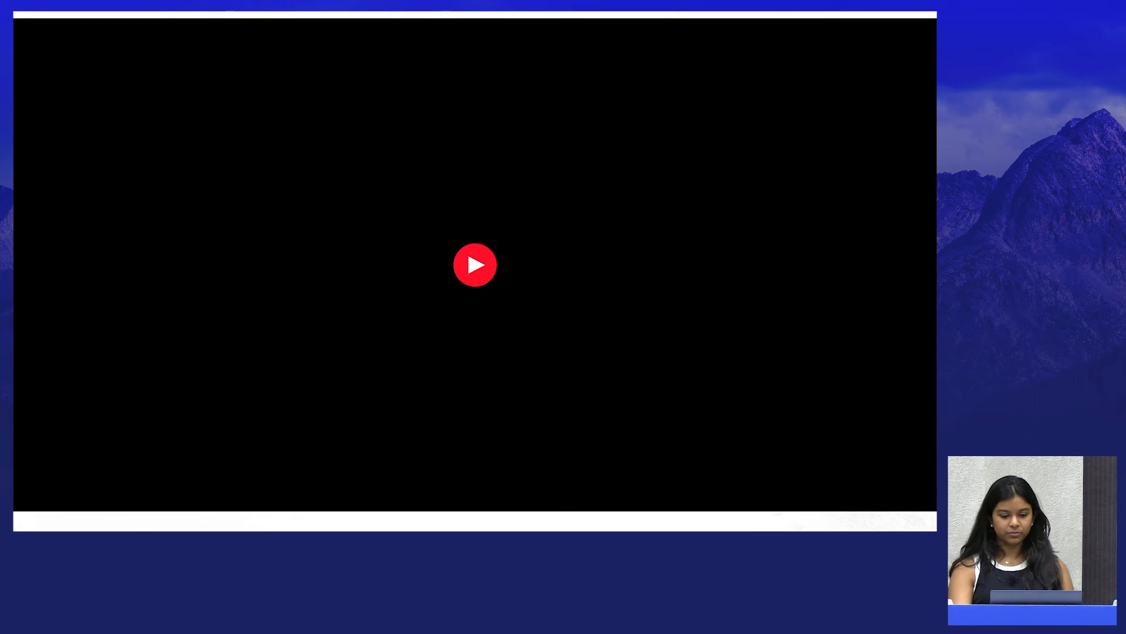
left_click(467, 248)
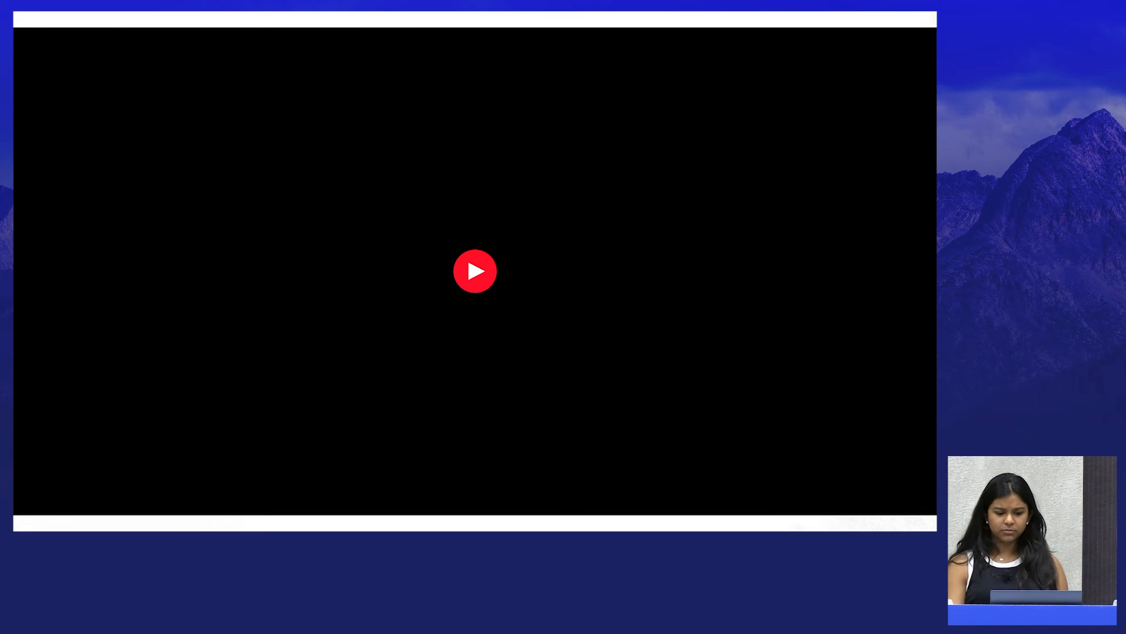
left_click(467, 255)
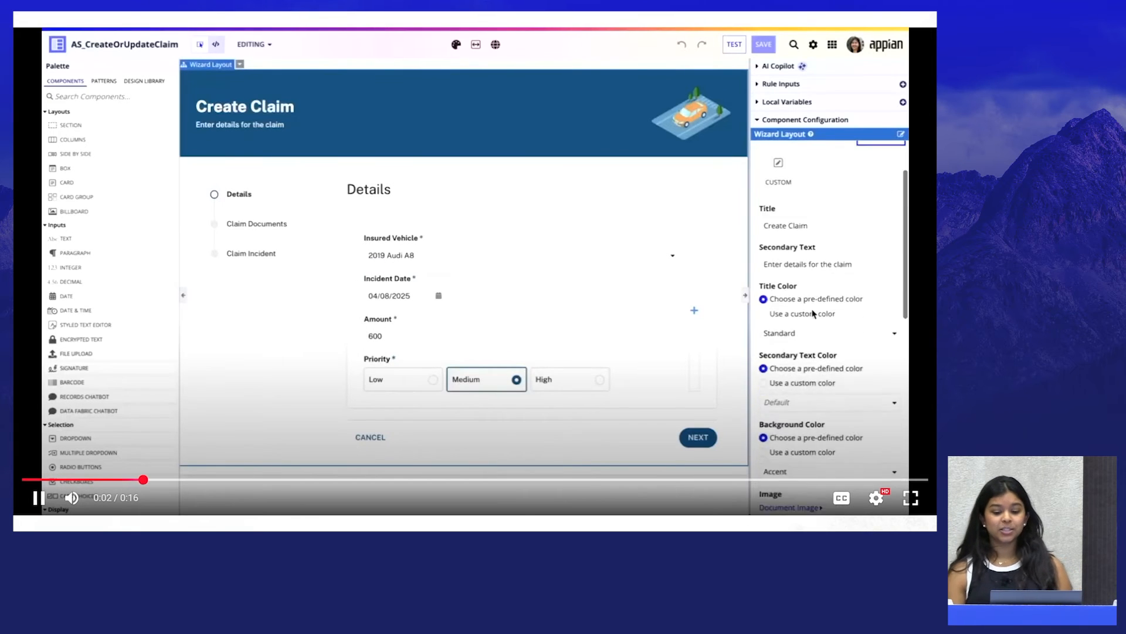
Add a wizard step after Claim Incident and label it "Sign and Agree"
scroll(813, 314, "down", 3)
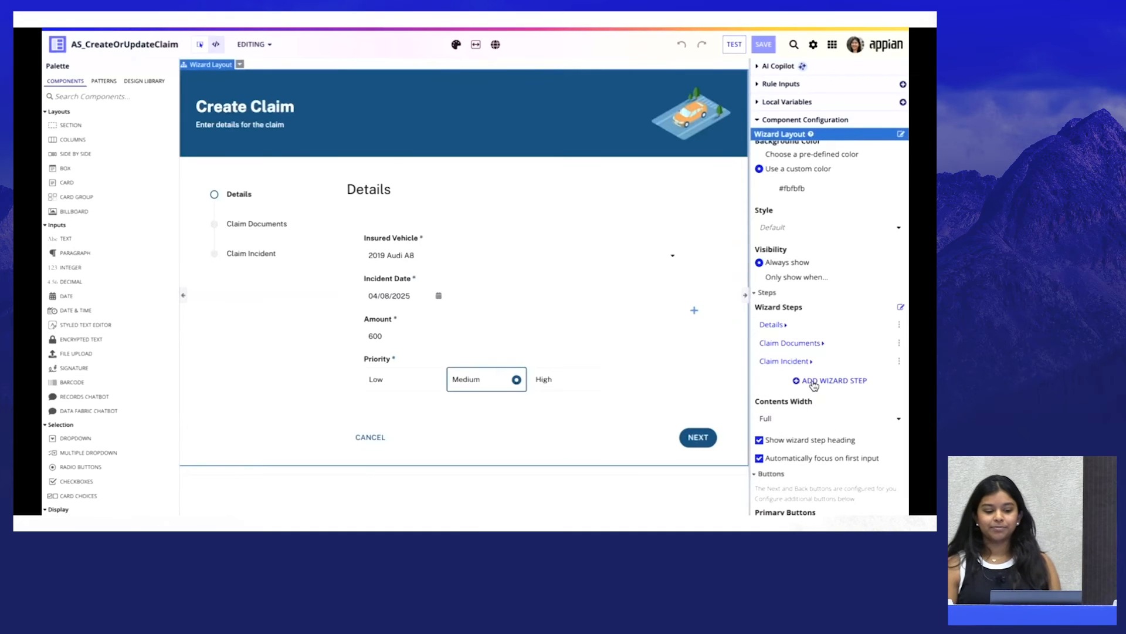
left_click(814, 382)
left_click(780, 379)
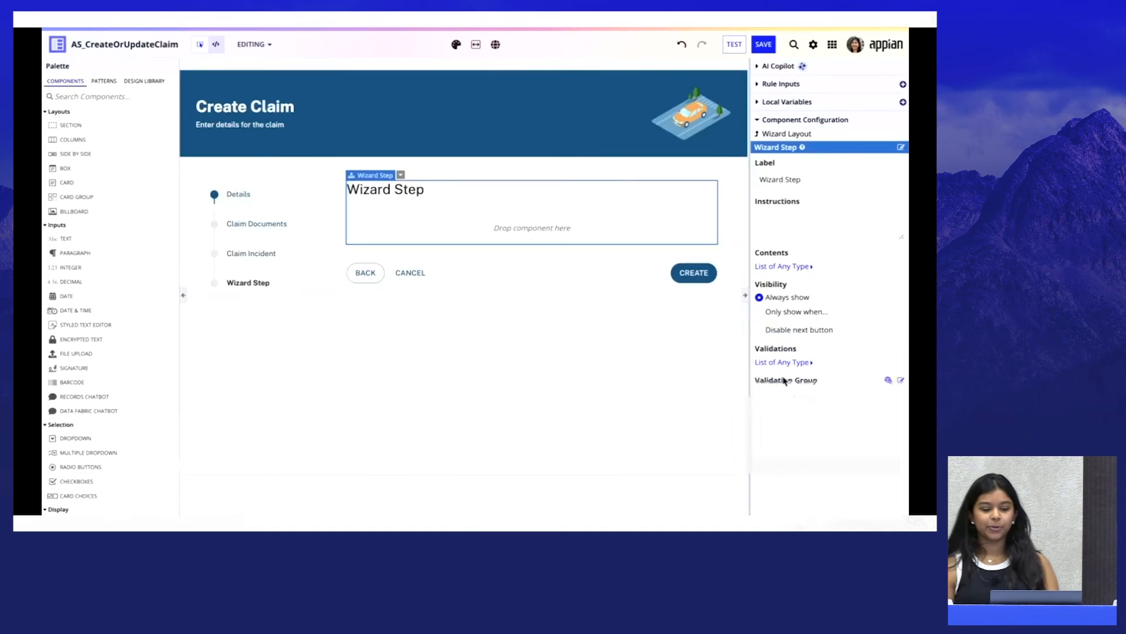
left_click(798, 178)
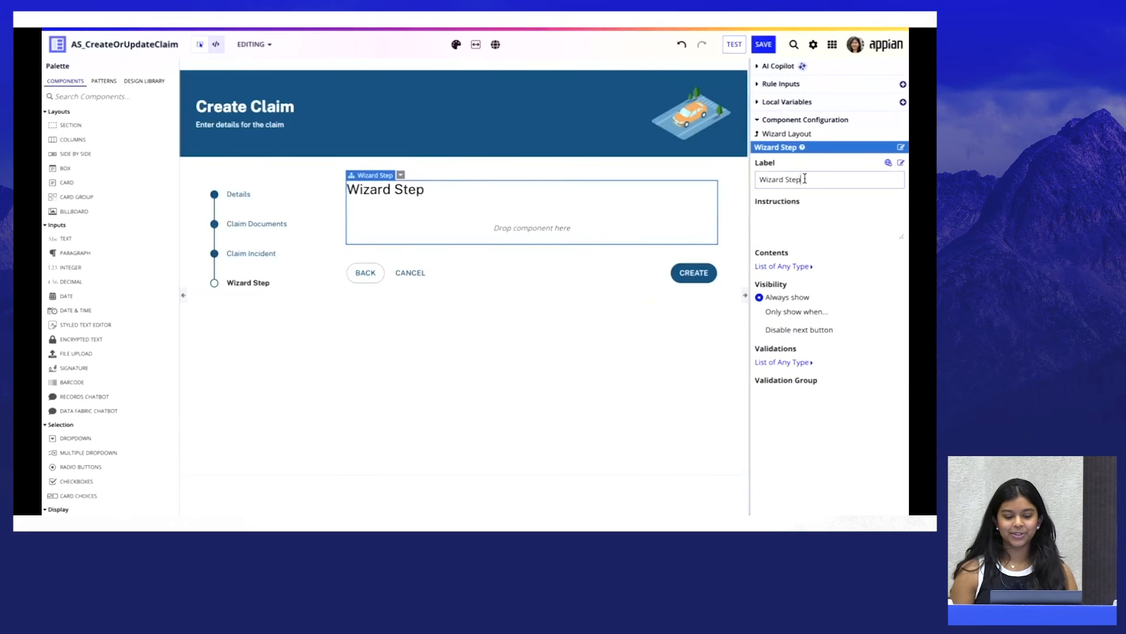
type("Sign and Agree")
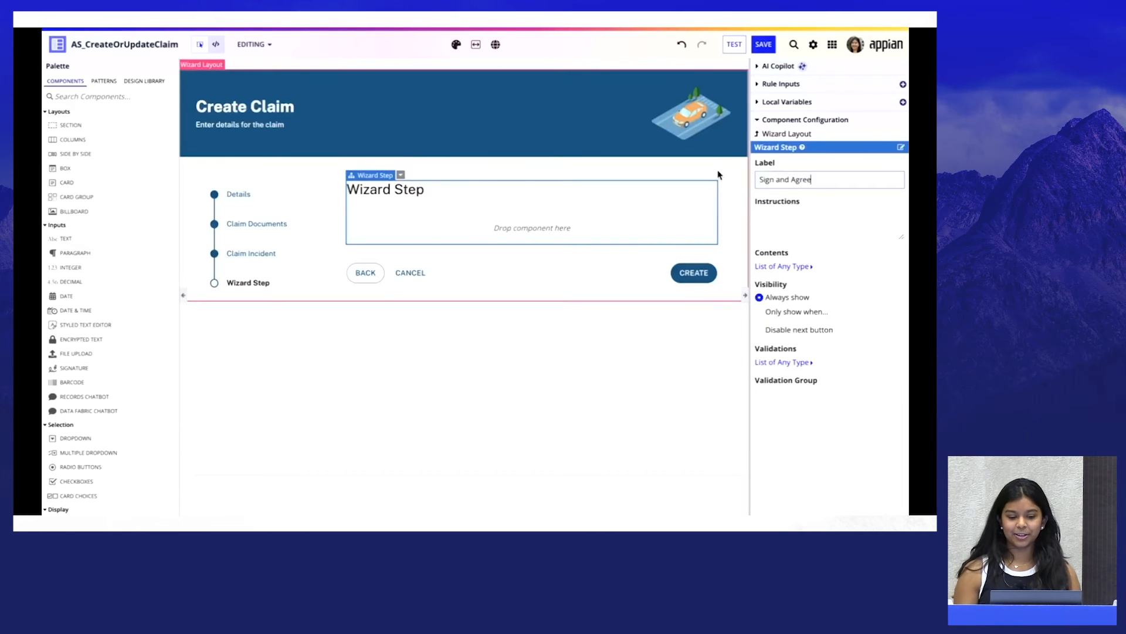
left_click(718, 443)
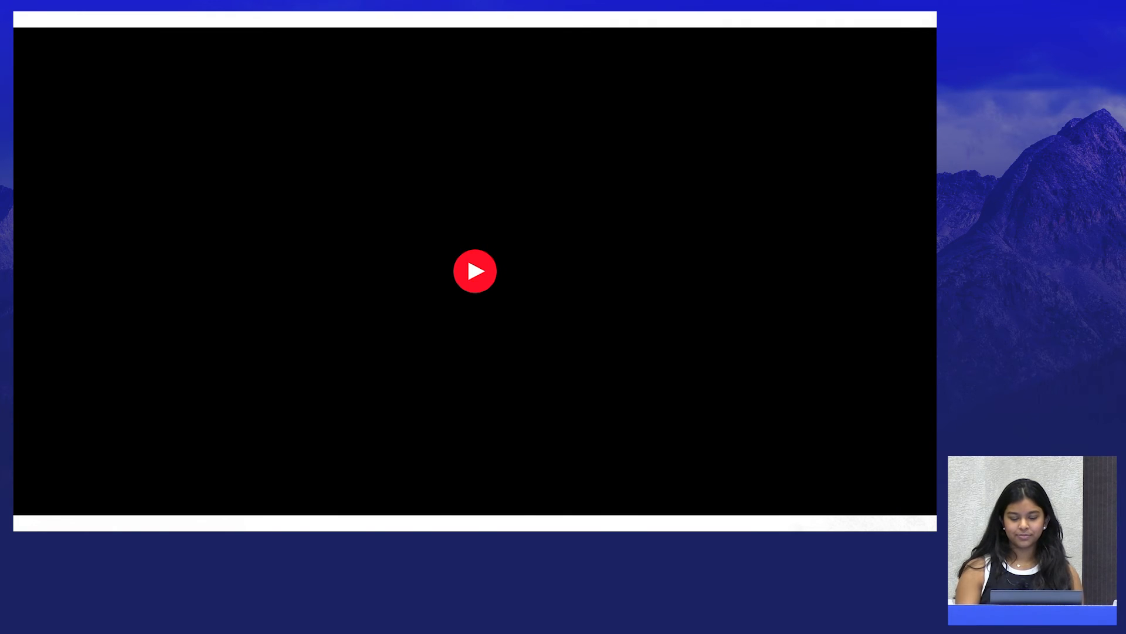
key("Right")
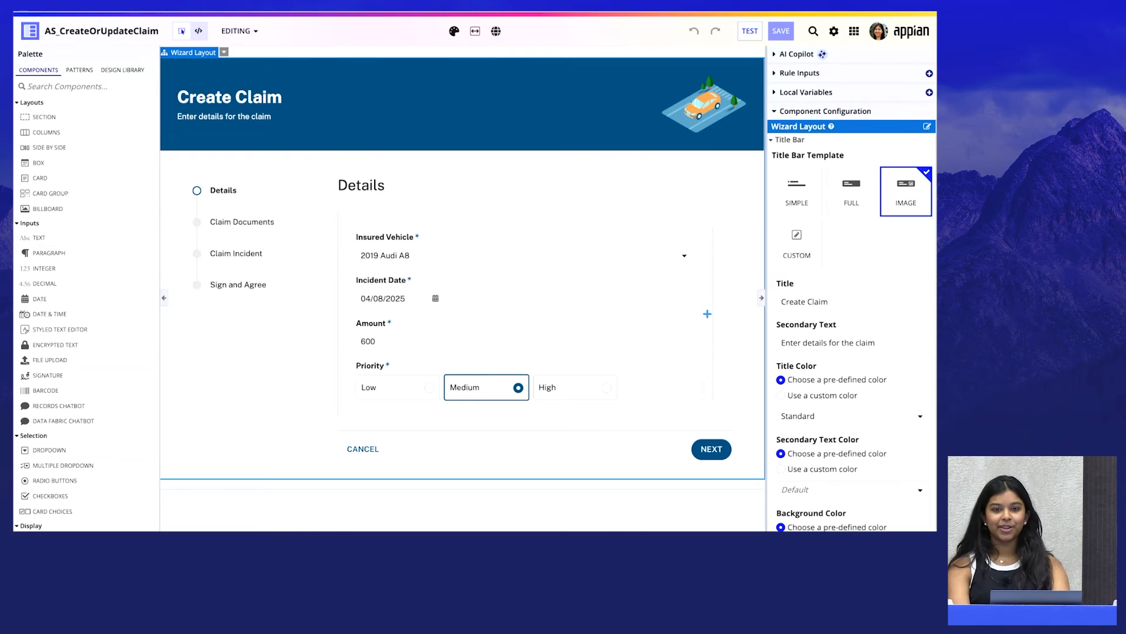
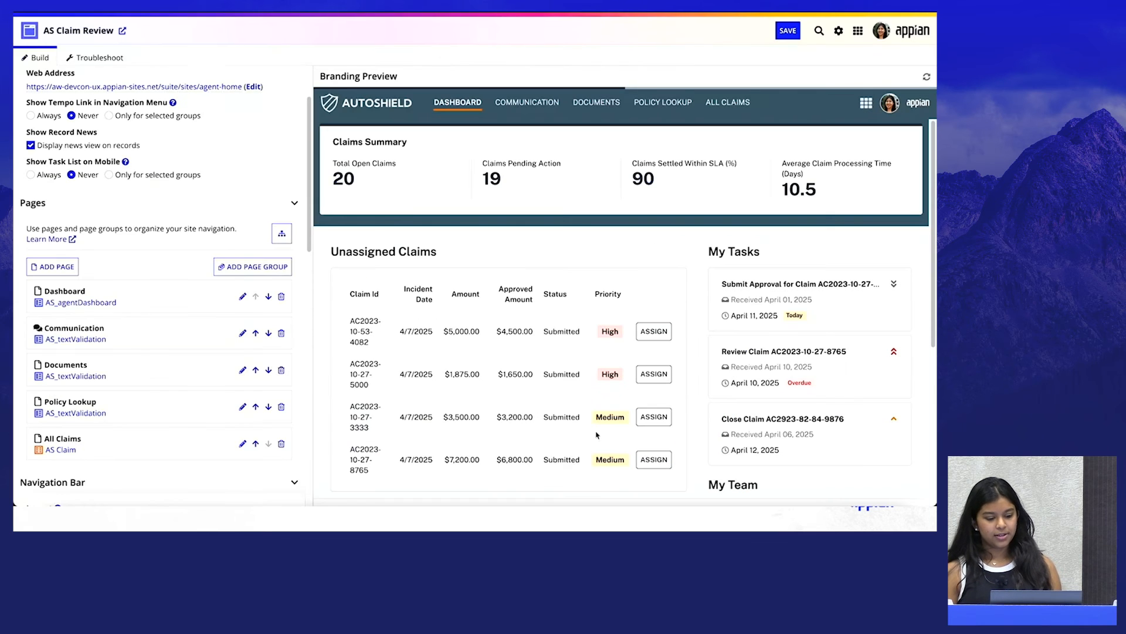
Examine the AS Claim Review site's Pages, Navigation Bar and Branding settings
scroll(258, 454, "down", 10)
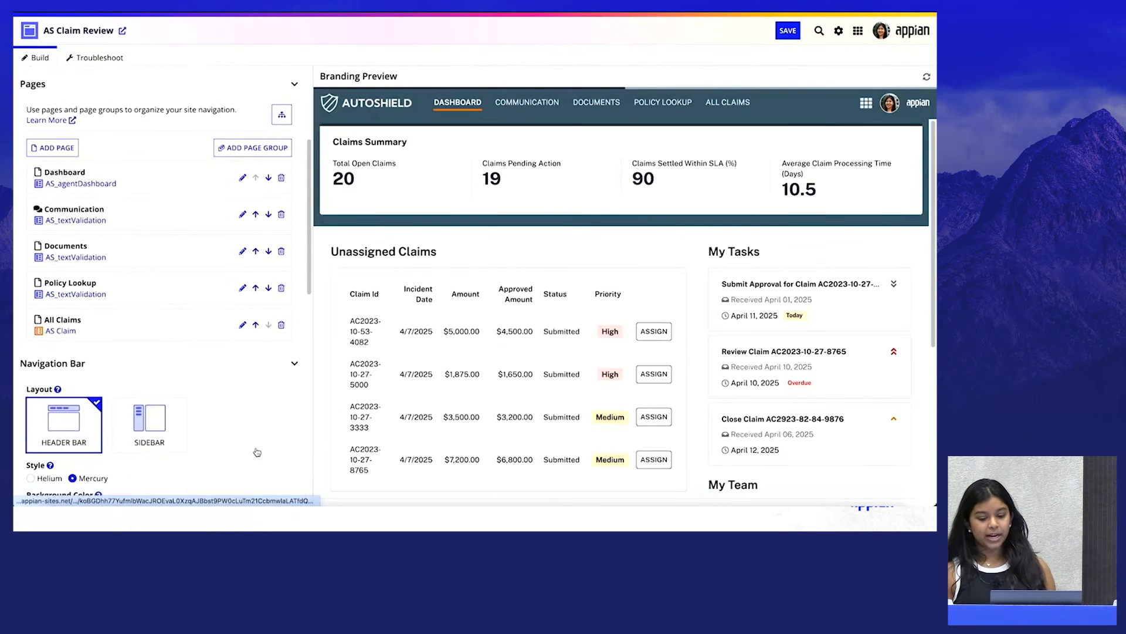
scroll(257, 451, "down", 2)
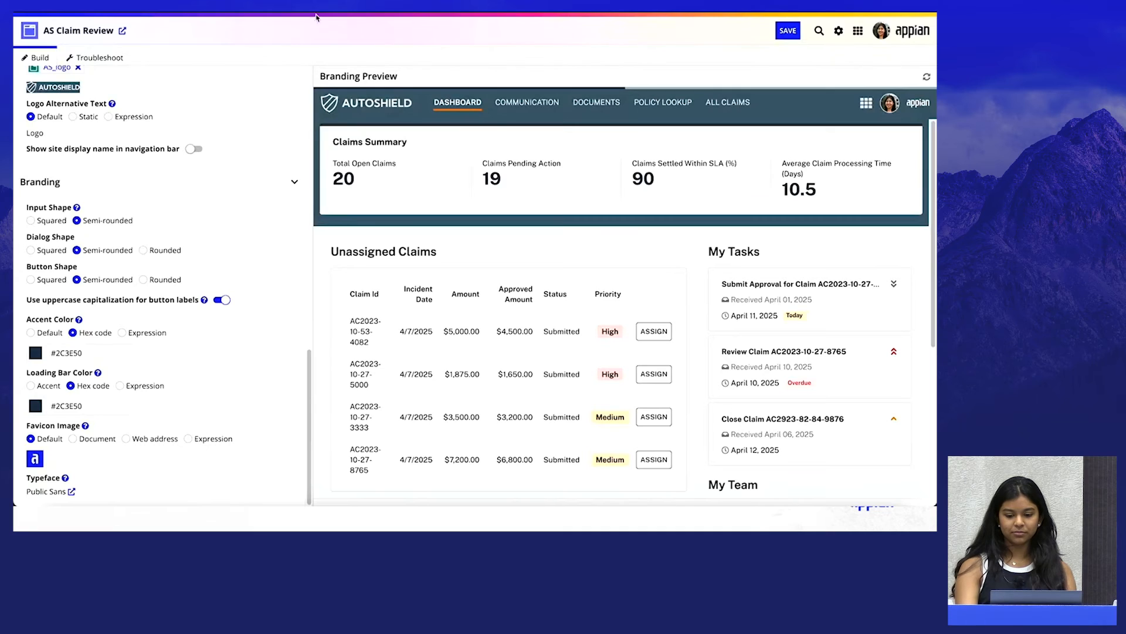
key("Right")
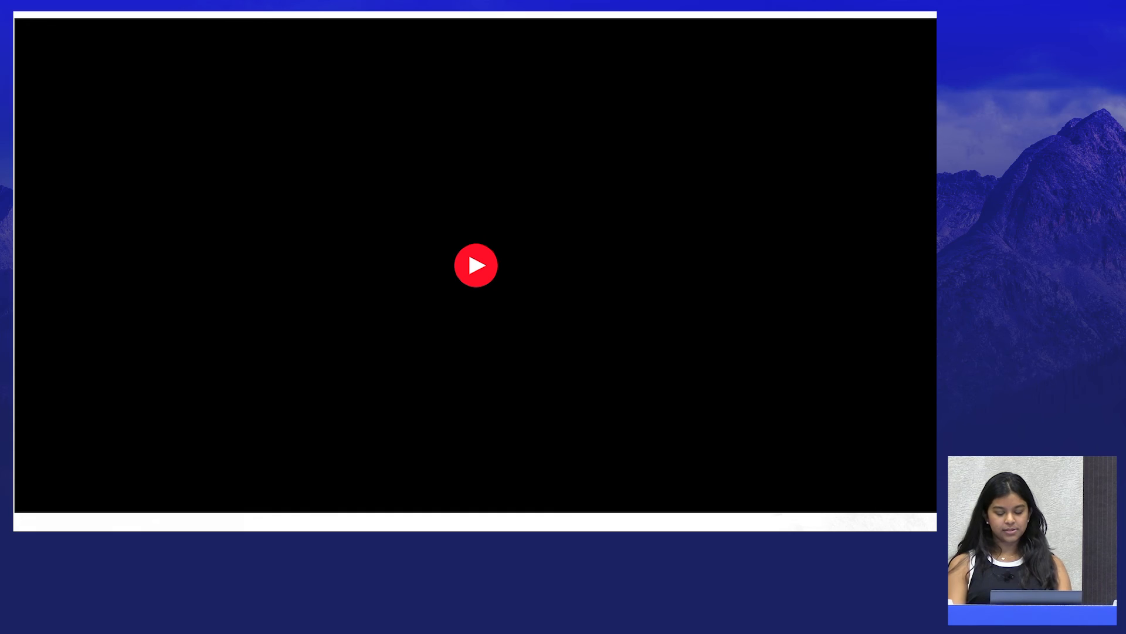
left_click(468, 249)
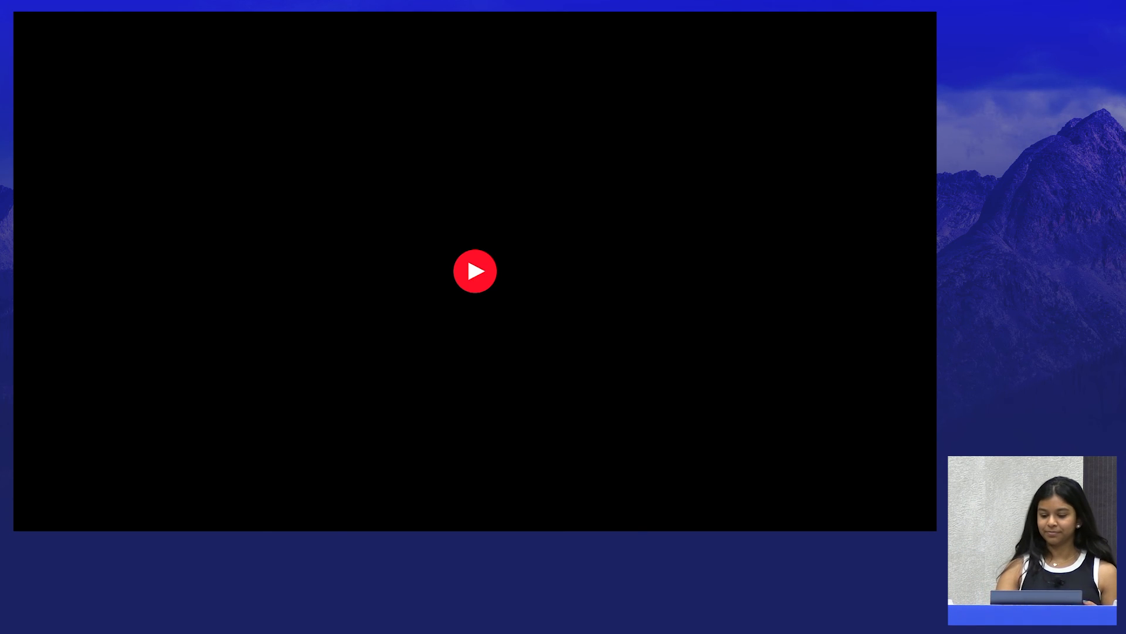
key("Right")
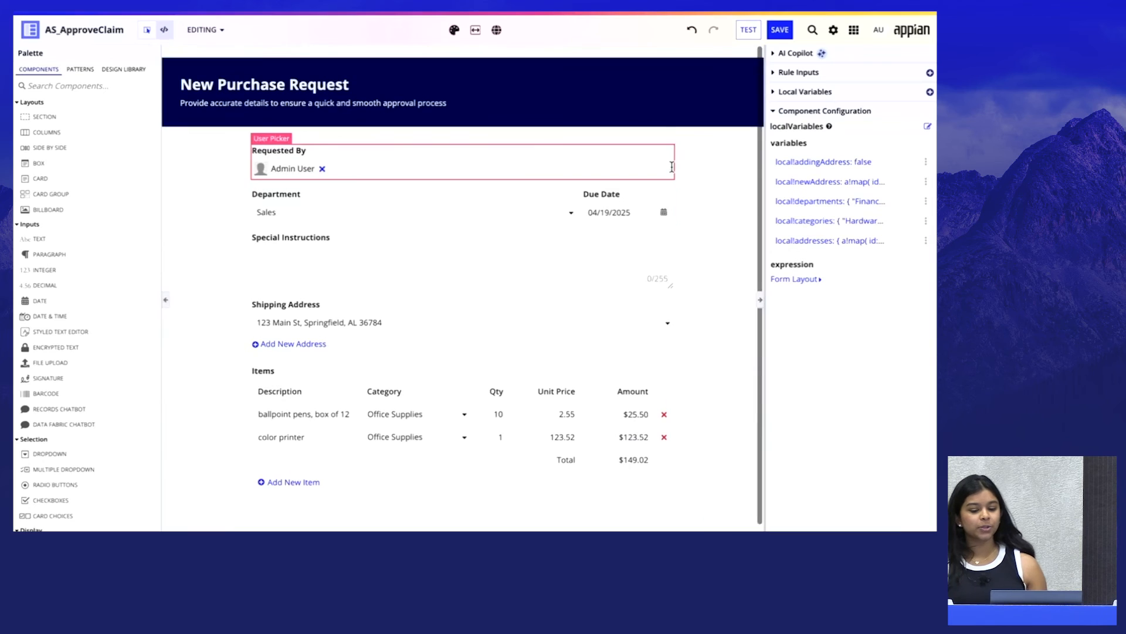
Undo the purchase request form in AS_ApproveClaim, try the Short Form example template, and undo that as well
left_click(692, 30)
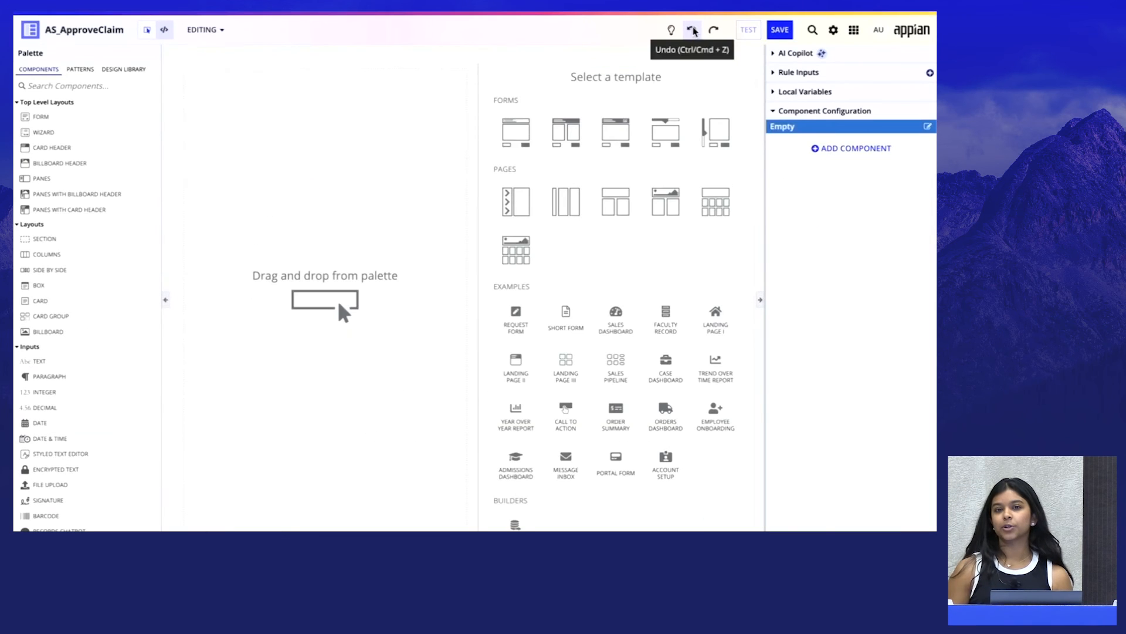
left_click(566, 329)
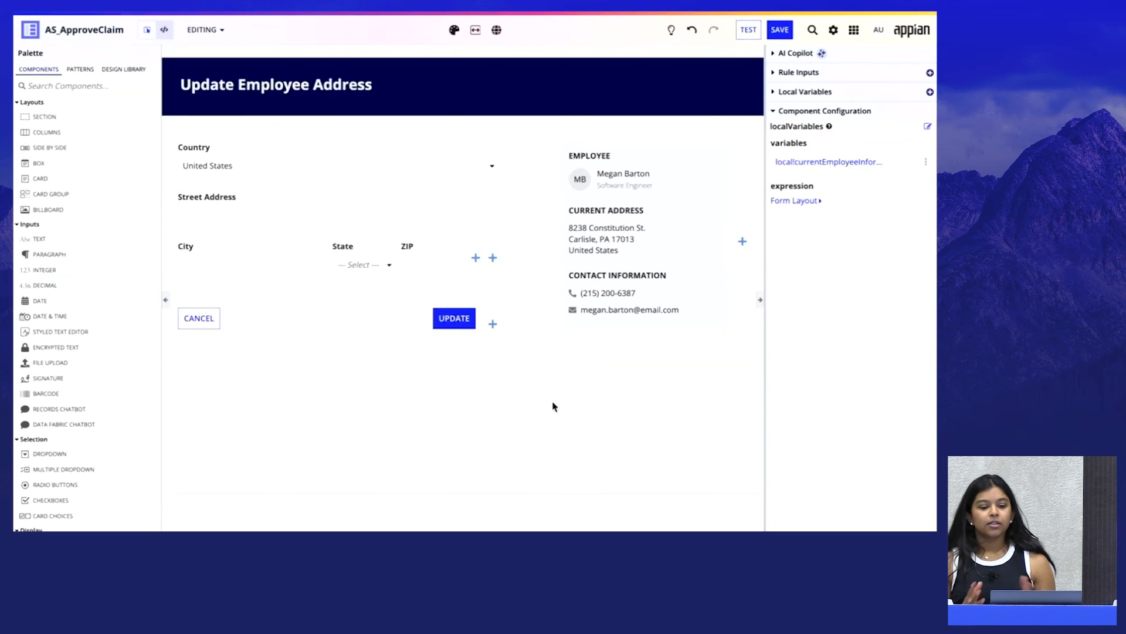
left_click(701, 28)
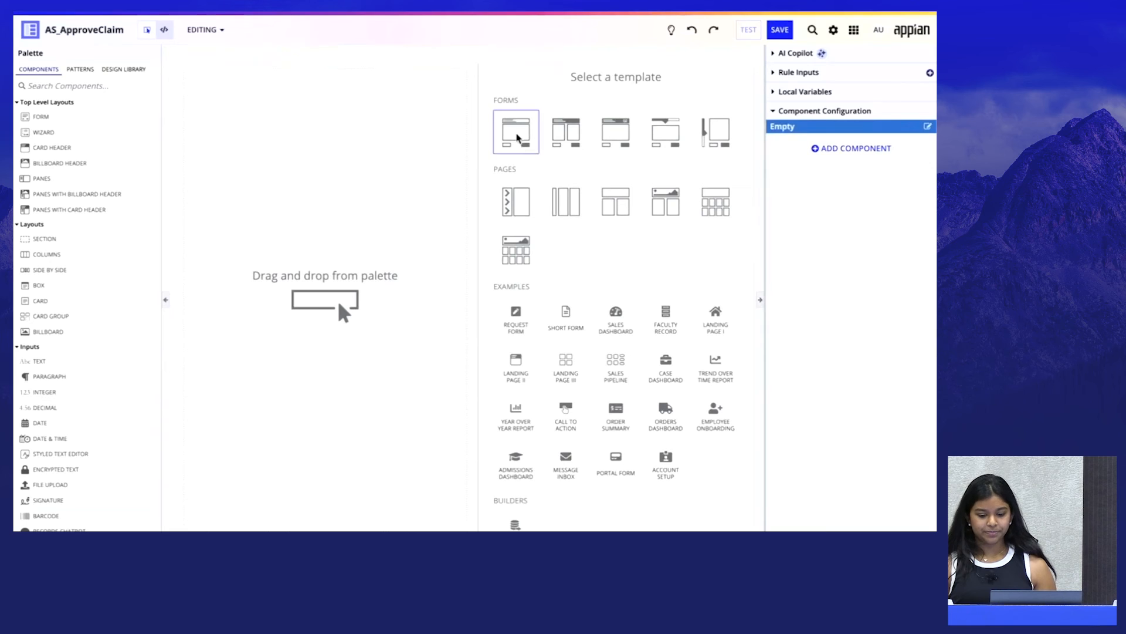
Apply the first template under Forms to the empty AS_ApproveClaim interface
left_click(517, 137)
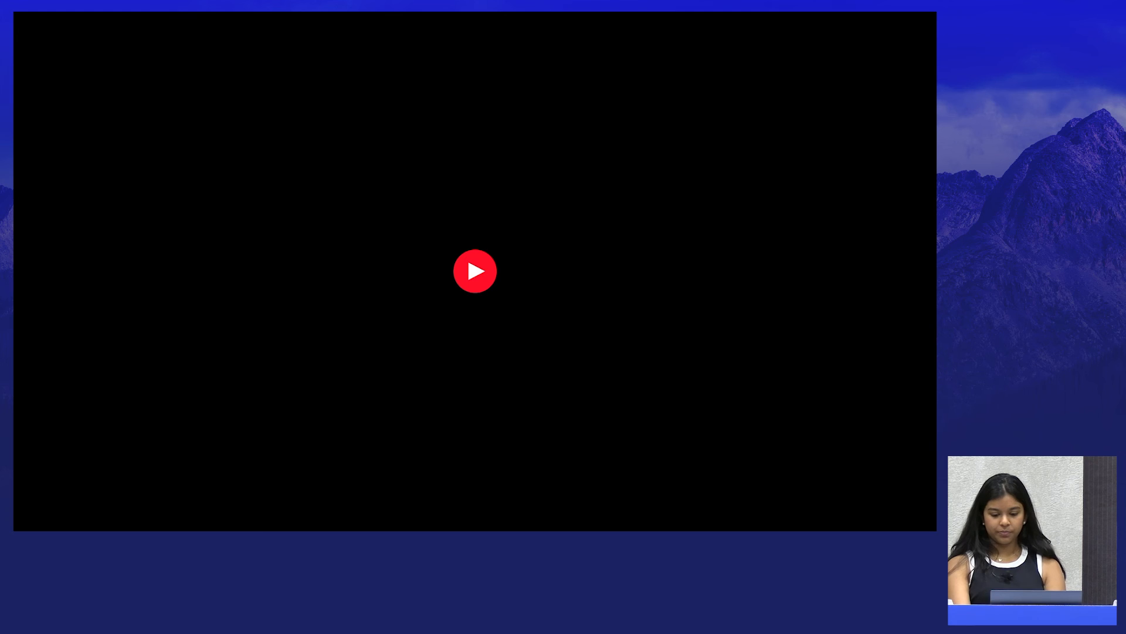
left_click(467, 256)
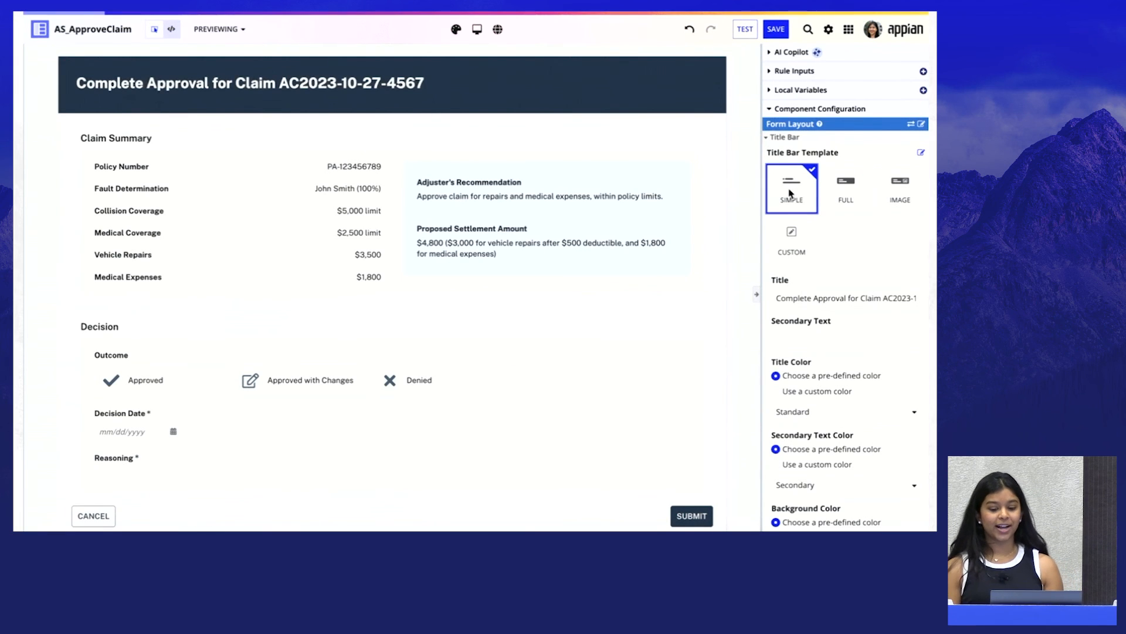
Try the Image, Custom and Full title bar templates on the form layout and settle on Simple
left_click(900, 188)
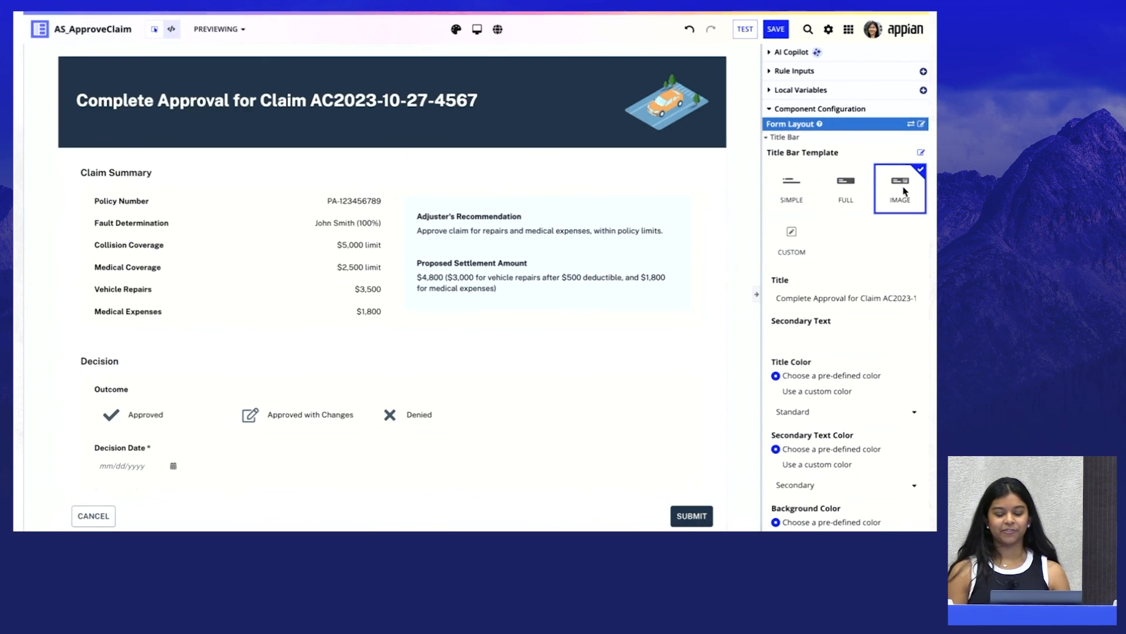
left_click(792, 240)
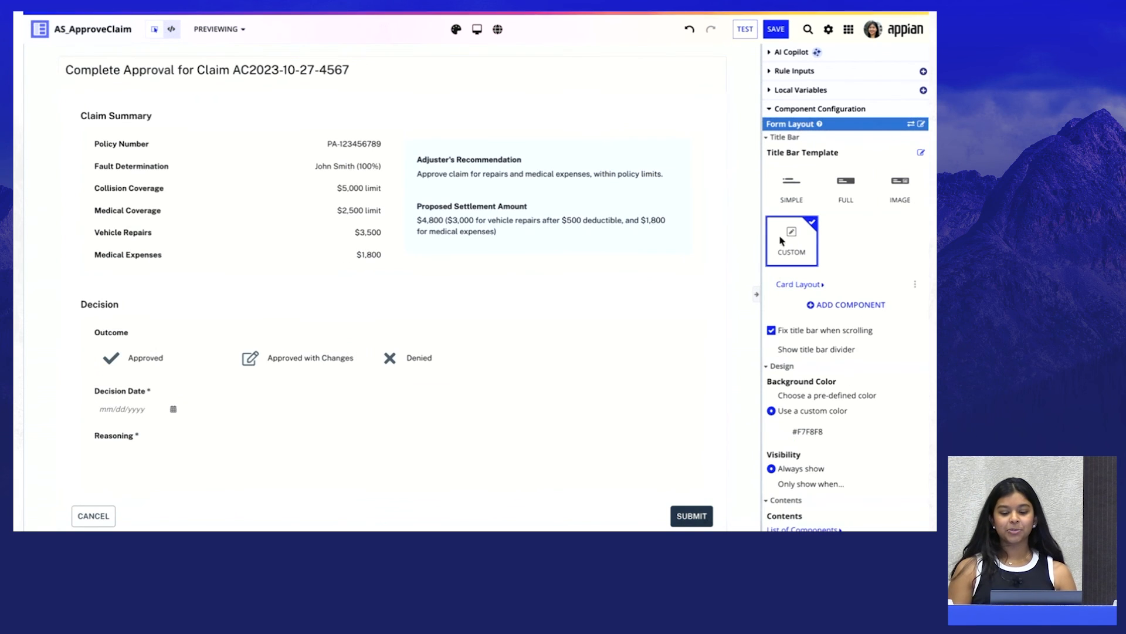
left_click(846, 185)
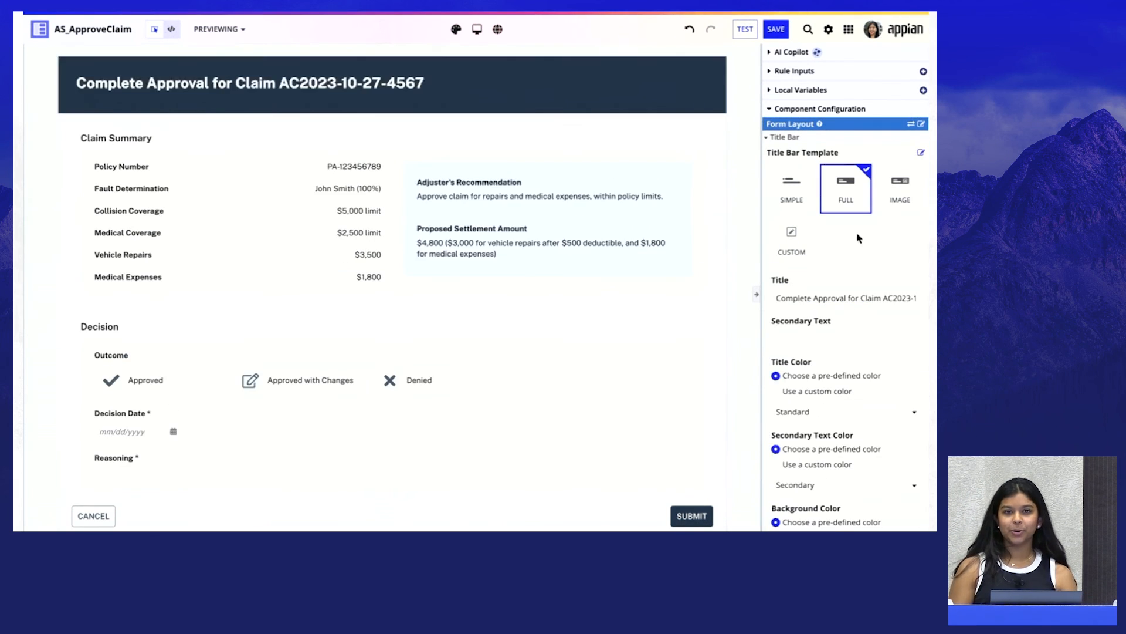
left_click(791, 193)
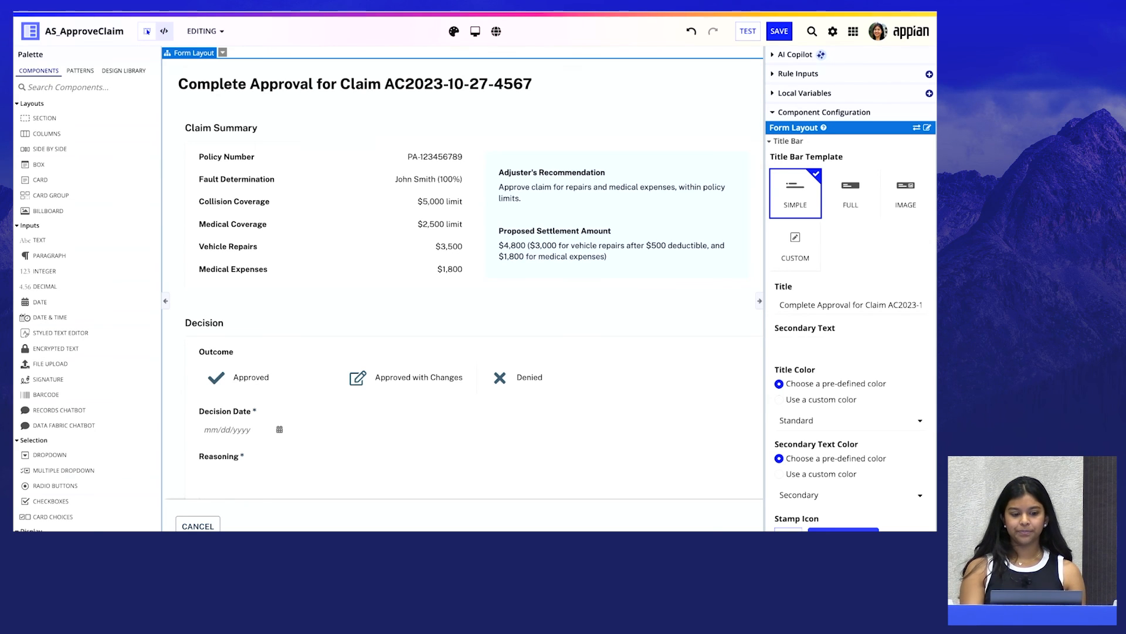
key("Right")
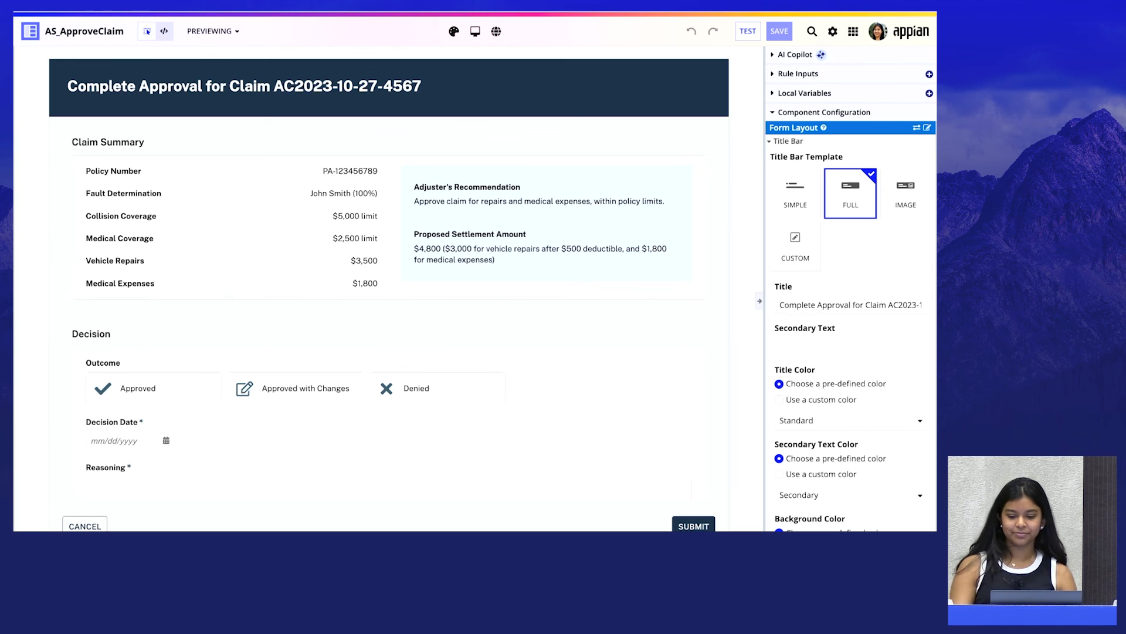
Change the approval form layout's title bar template from Full to Image
left_click(906, 194)
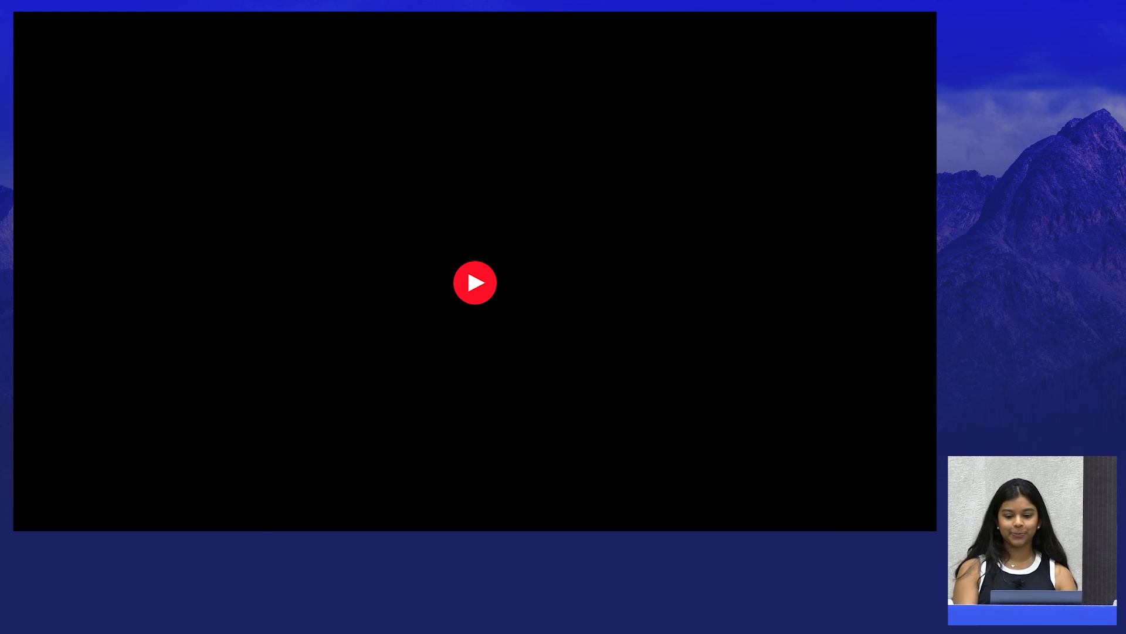
left_click(467, 266)
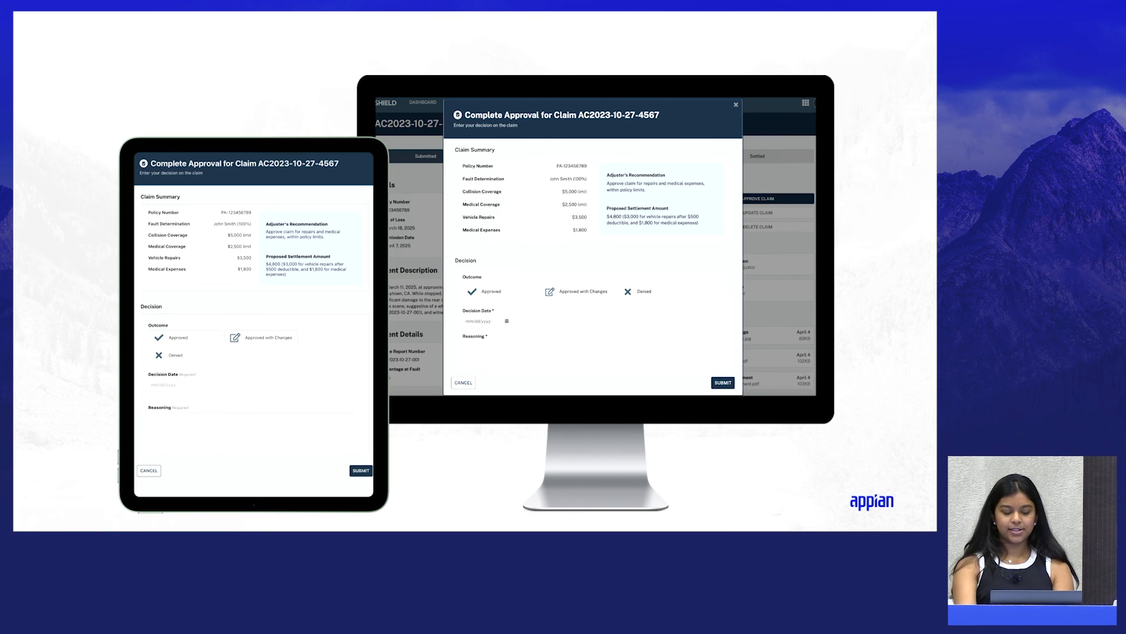
key("Right")
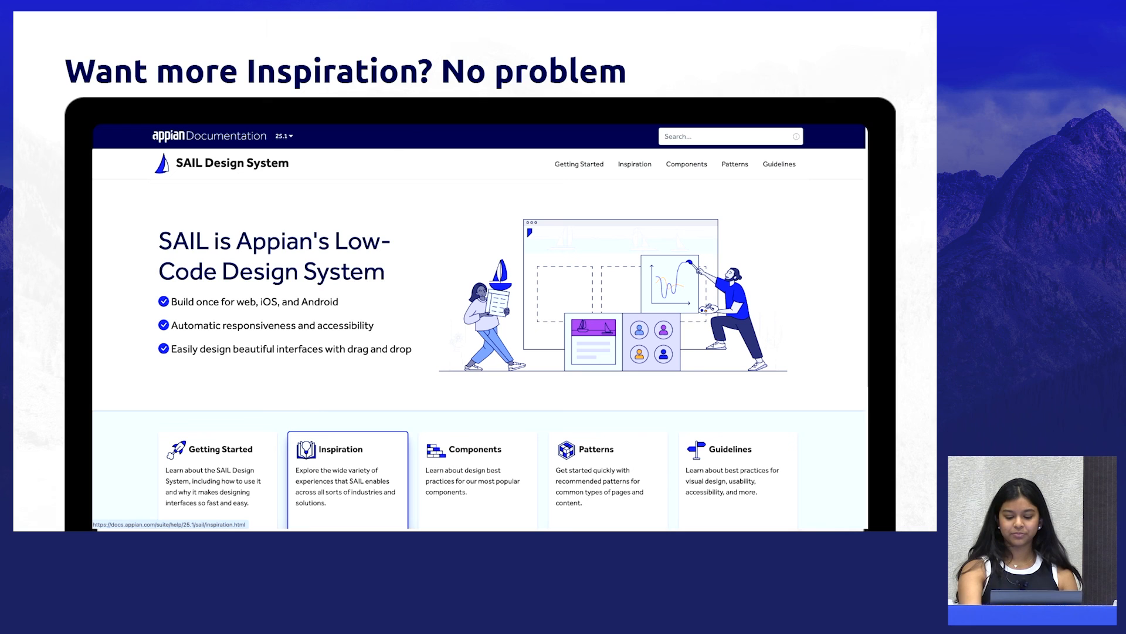
key("Right")
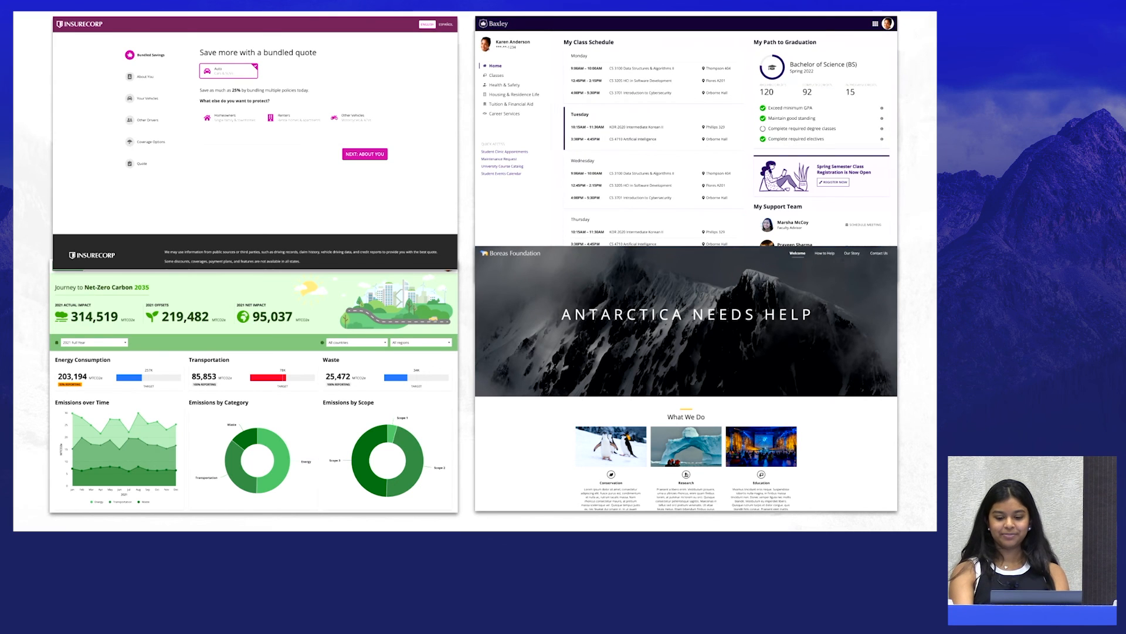
key("Right")
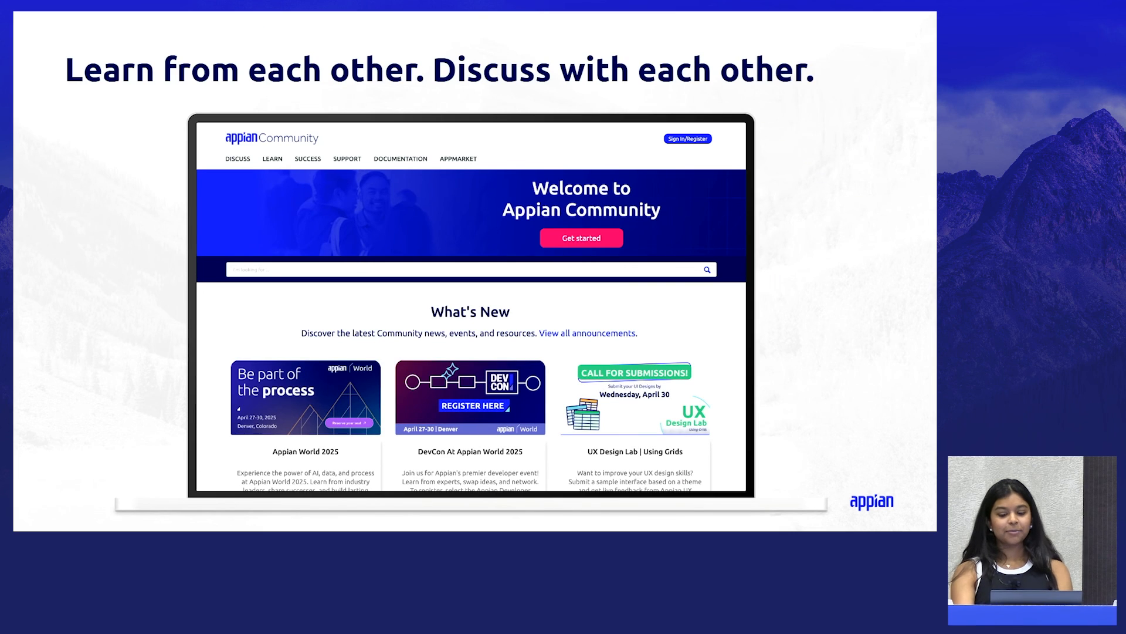